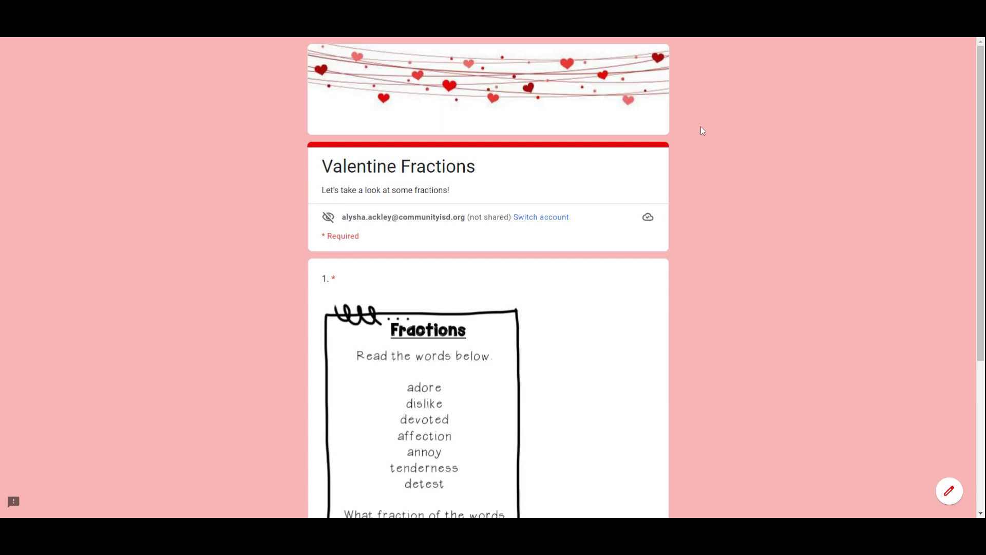
# Answer question 1 of the Valentine Fractions form with 3/8 and continue to the page that follows
pyautogui.scroll(-4, 701, 129)
pyautogui.scroll(4, 700, 128)
pyautogui.scroll(-3, 698, 131)
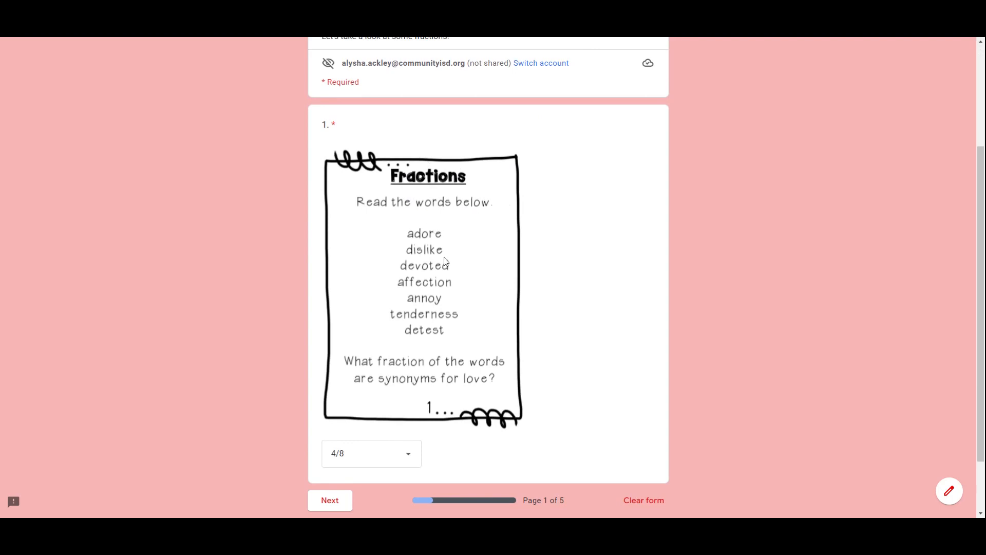
pyautogui.scroll(-1, 476, 348)
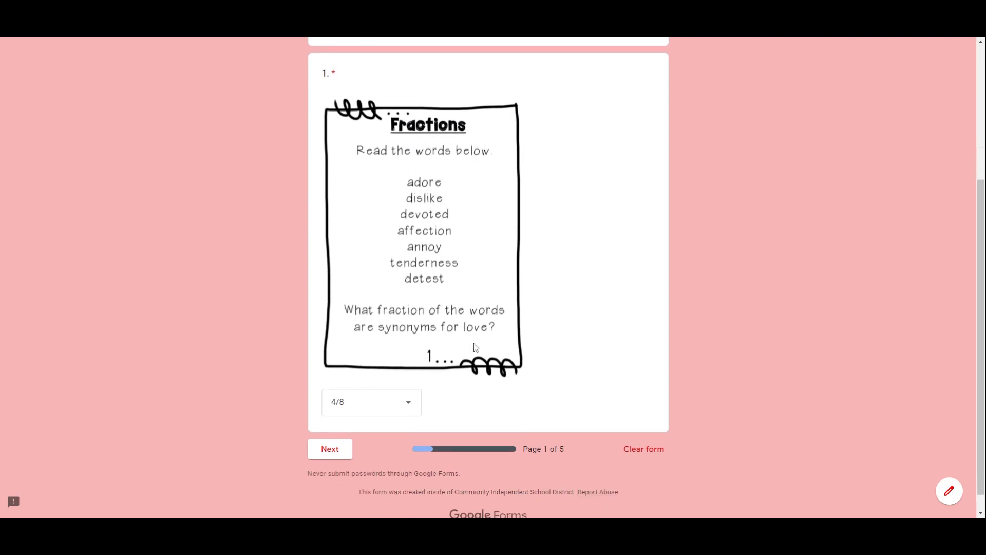
pyautogui.click(412, 410)
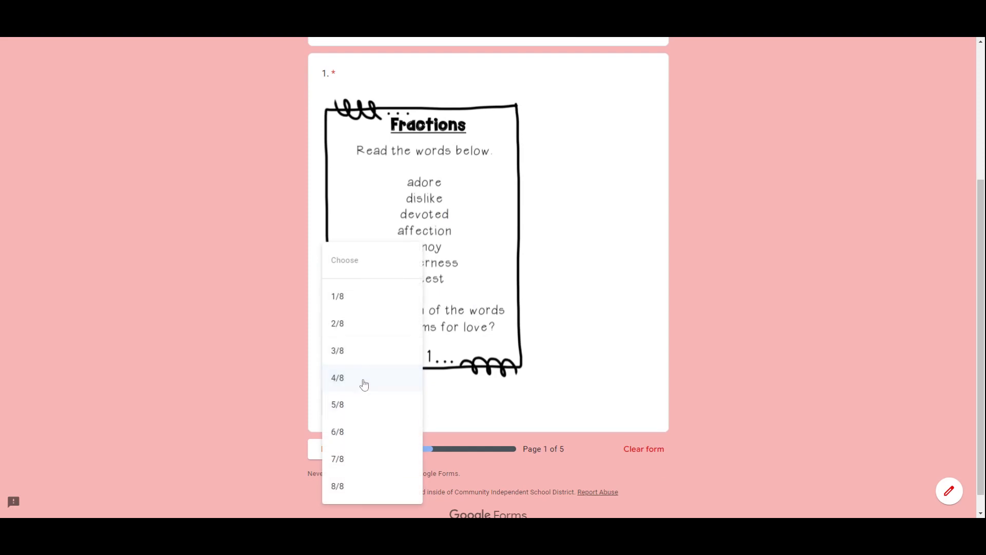
pyautogui.click(358, 362)
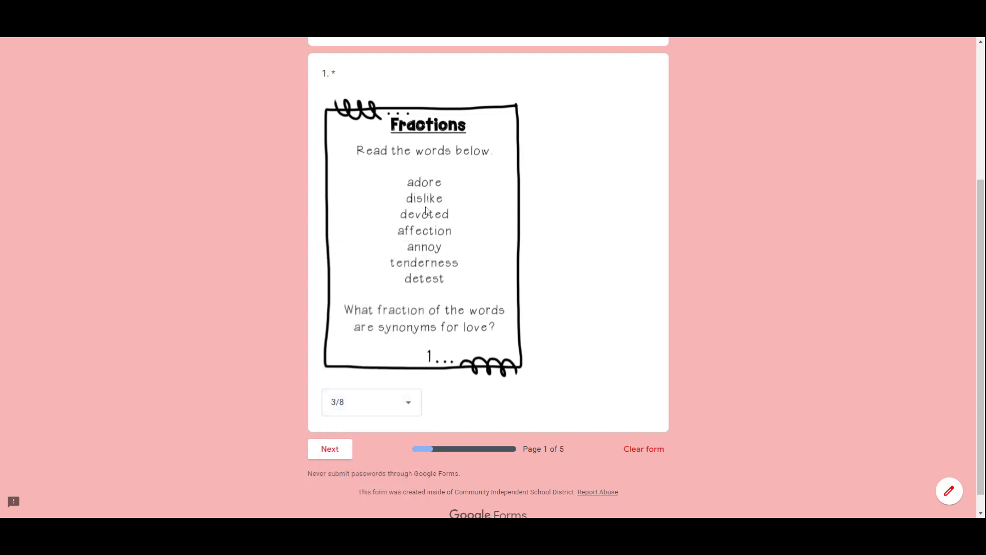
pyautogui.click(330, 454)
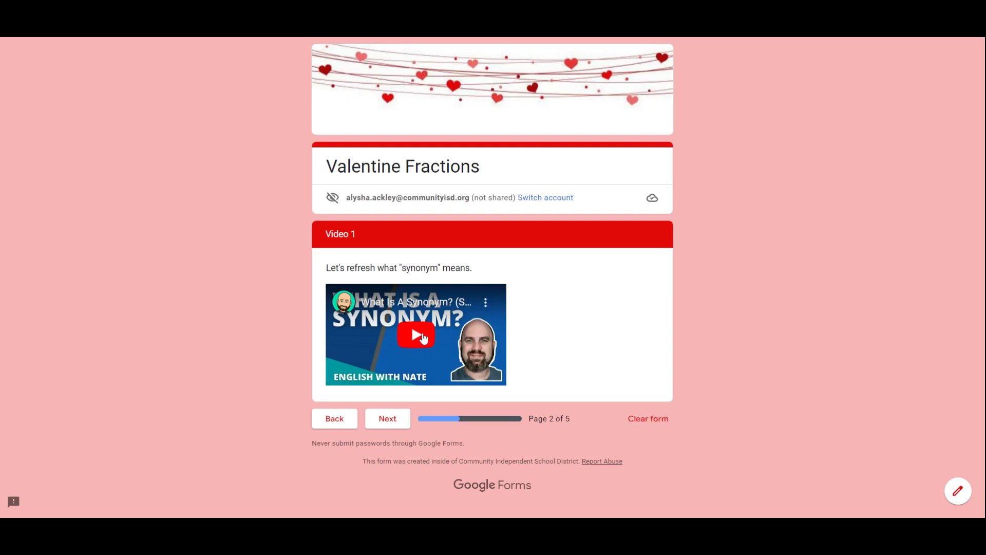
# Return to question 1, change the answer to 4/8, and continue to question 2a about the candy hearts
pyautogui.click(334, 419)
pyautogui.scroll(-1, 401, 337)
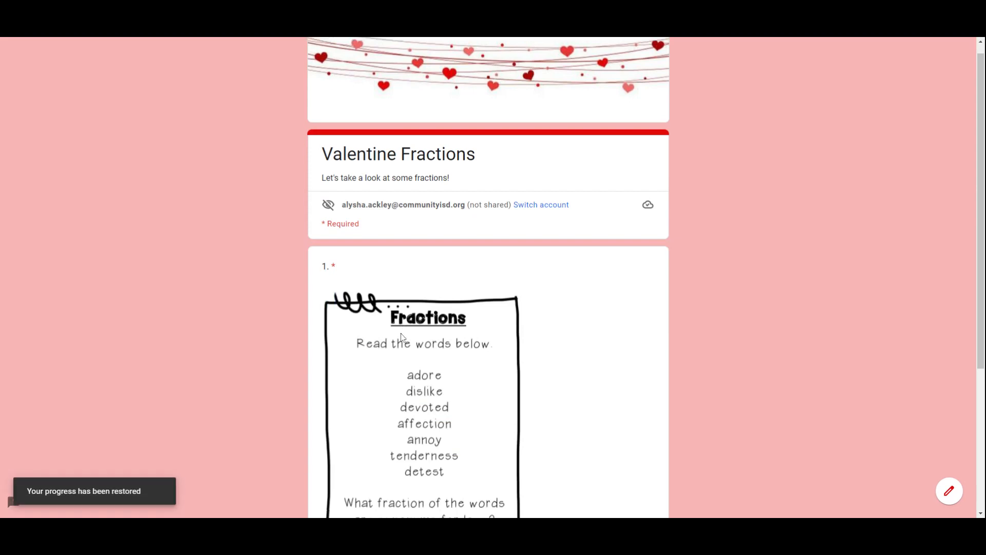
pyautogui.scroll(-3, 402, 337)
pyautogui.click(410, 461)
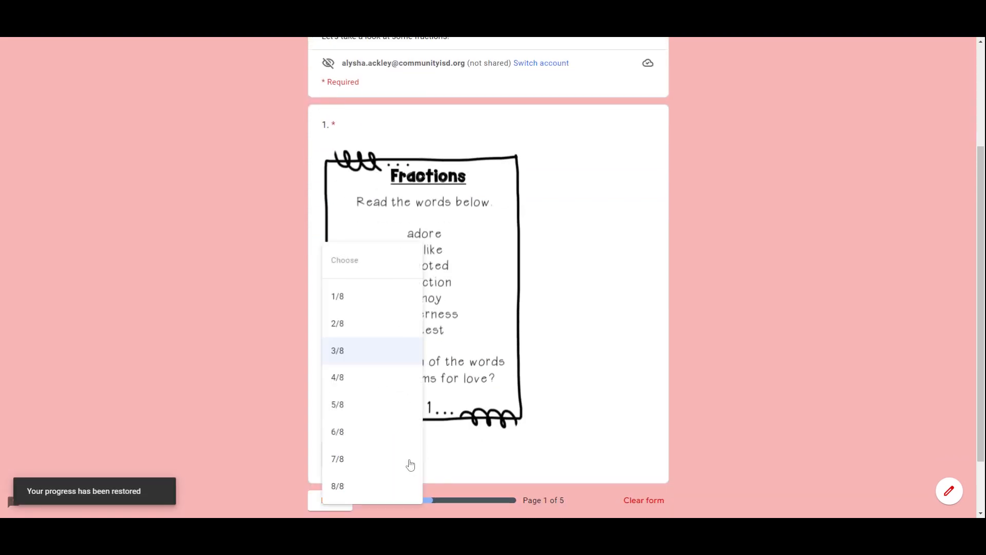
pyautogui.click(373, 380)
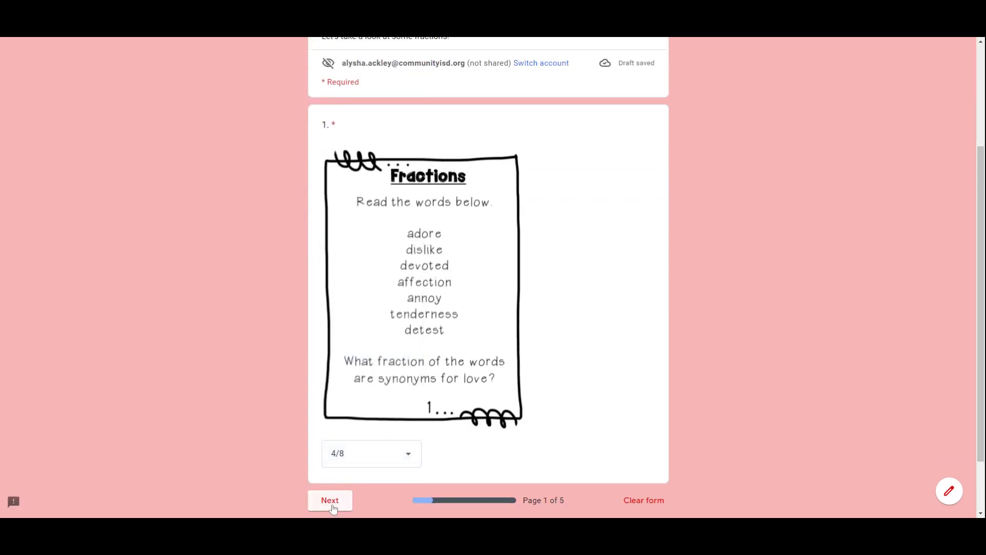
pyautogui.click(332, 507)
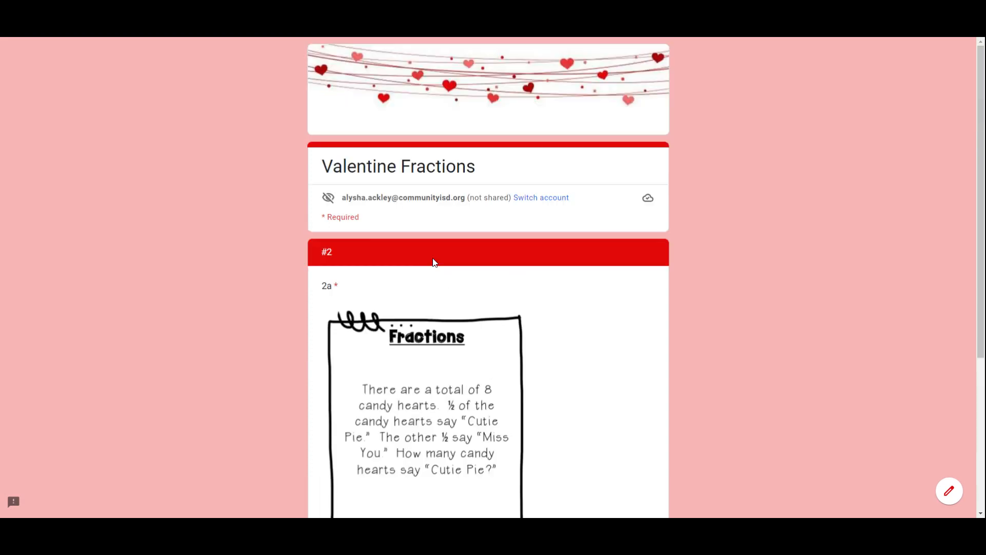
pyautogui.scroll(-2, 434, 261)
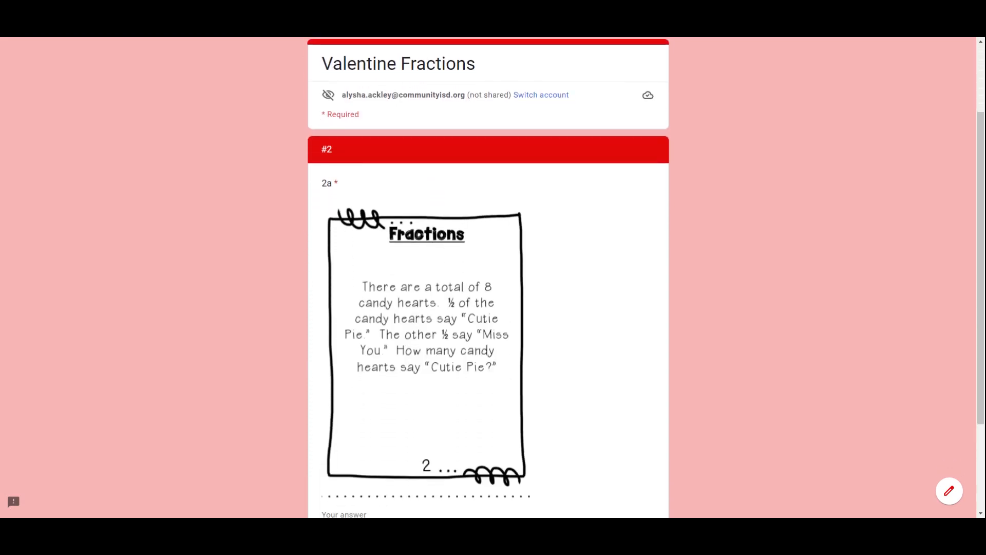
pyautogui.scroll(-2, 434, 263)
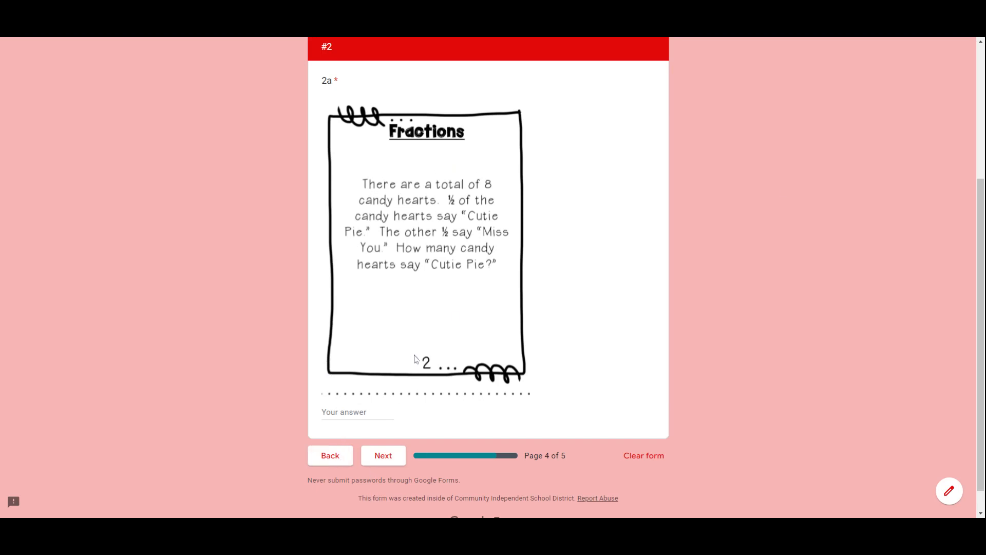
pyautogui.scroll(1, 417, 358)
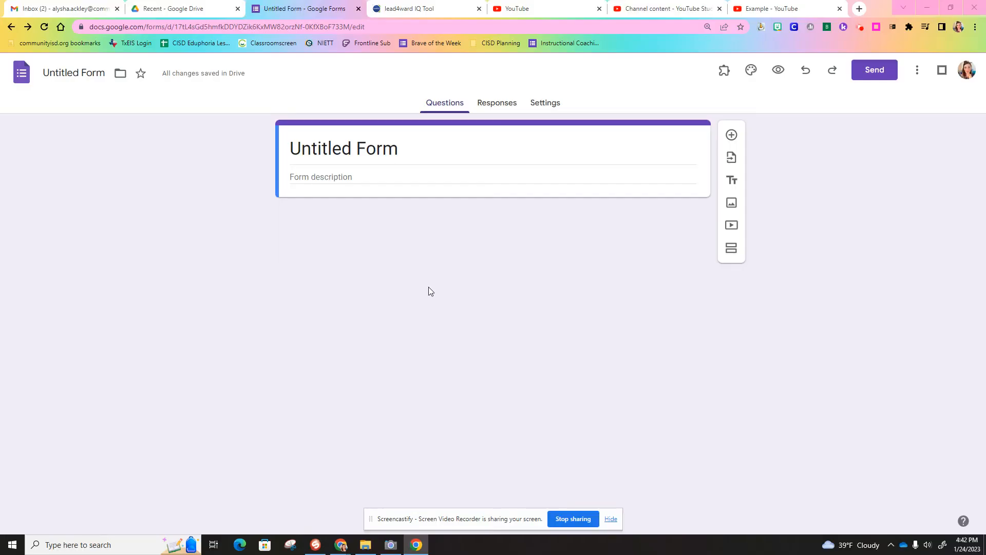
# Replace the heading of the untitled form with "Witty Title"
pyautogui.click(356, 28)
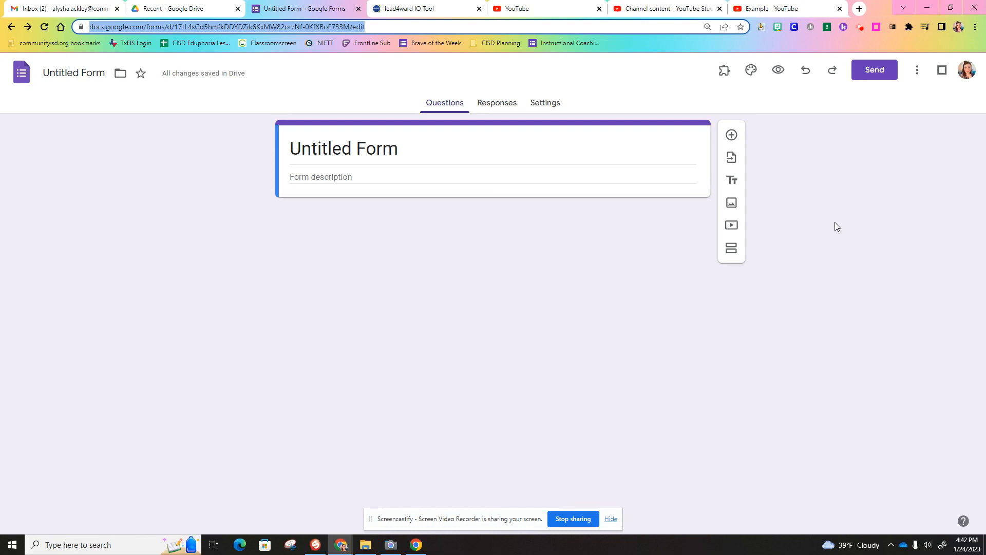
pyautogui.click(380, 158)
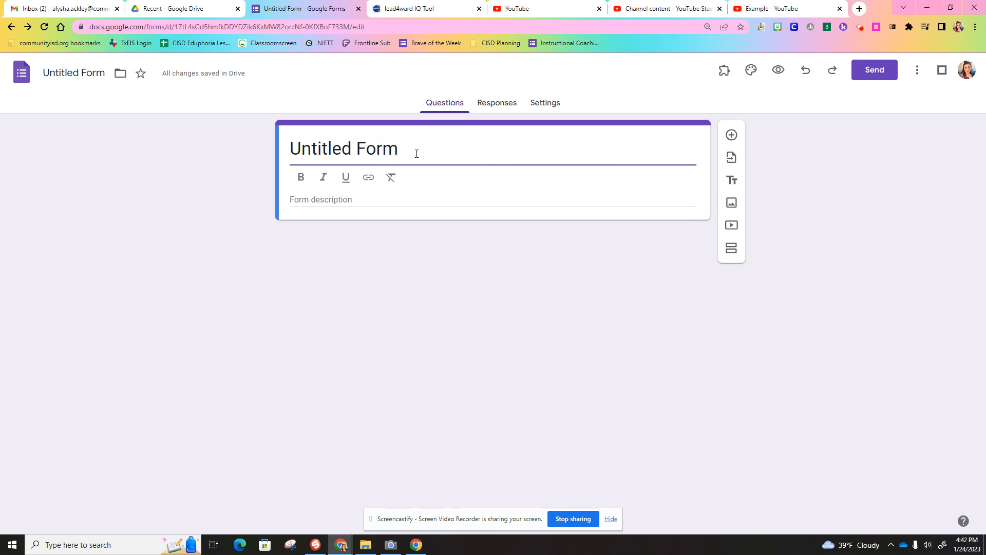
pyautogui.moveTo(413, 153); pyautogui.dragTo(293, 156)
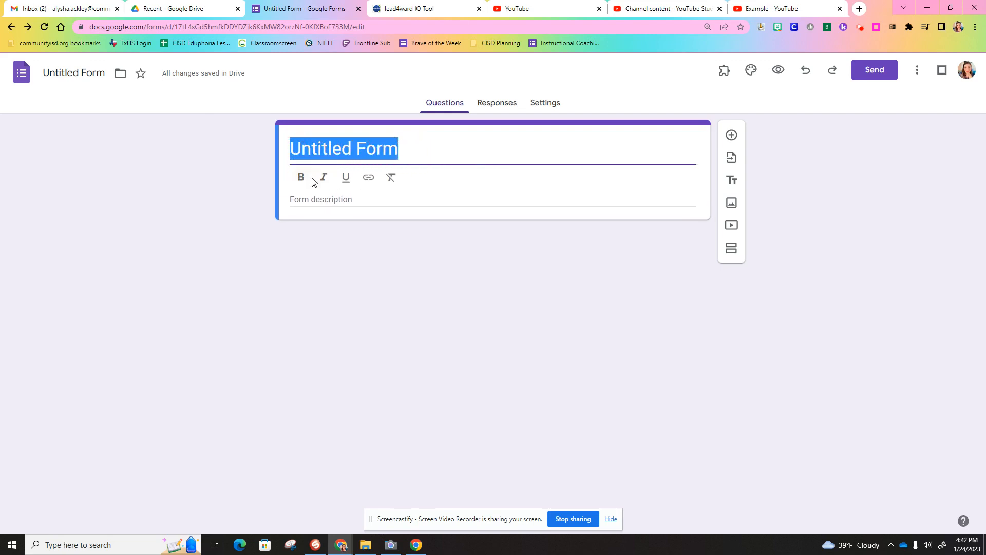
pyautogui.write('Witty Title')
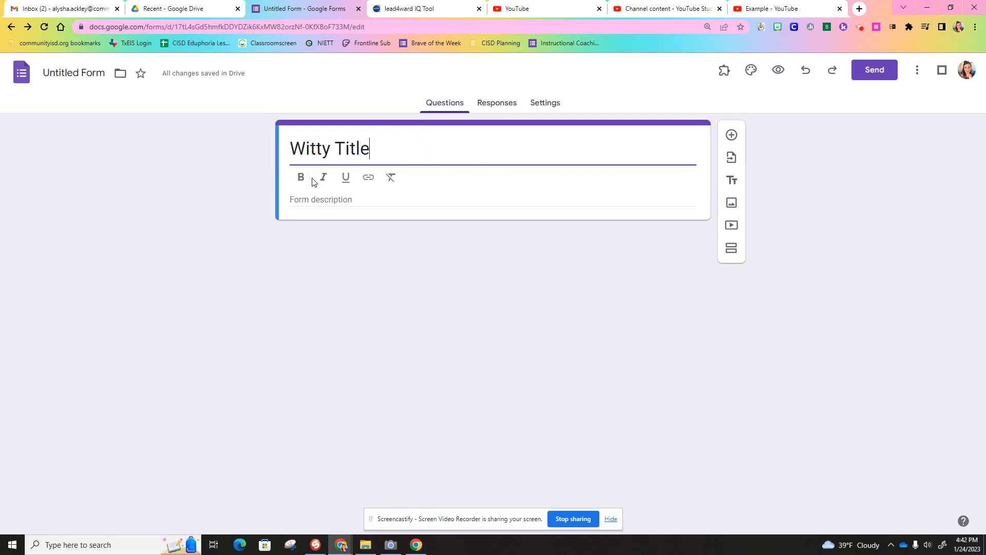
# Rename the form file as "Witty Title" and add a new question to the form
pyautogui.click(106, 73)
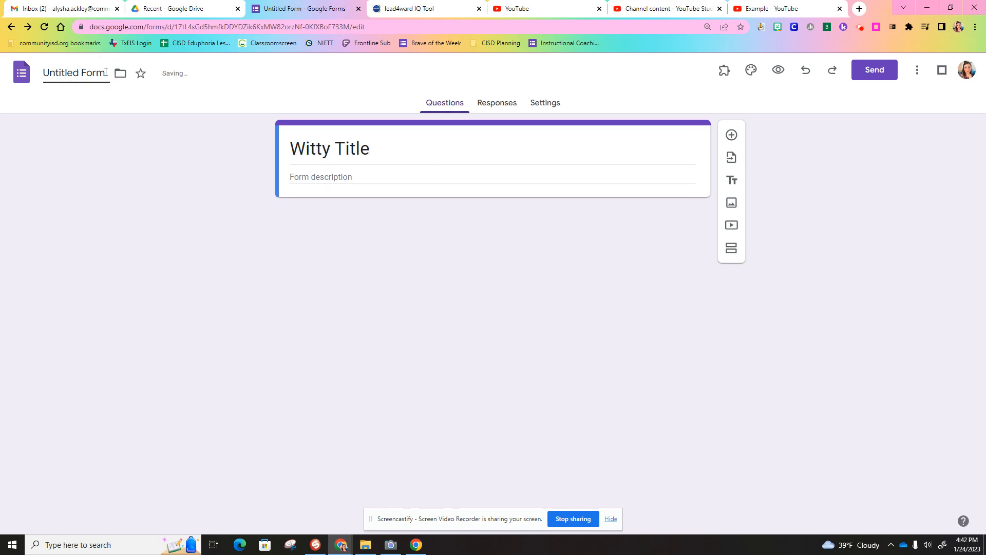
pyautogui.moveTo(106, 73); pyautogui.dragTo(36, 73)
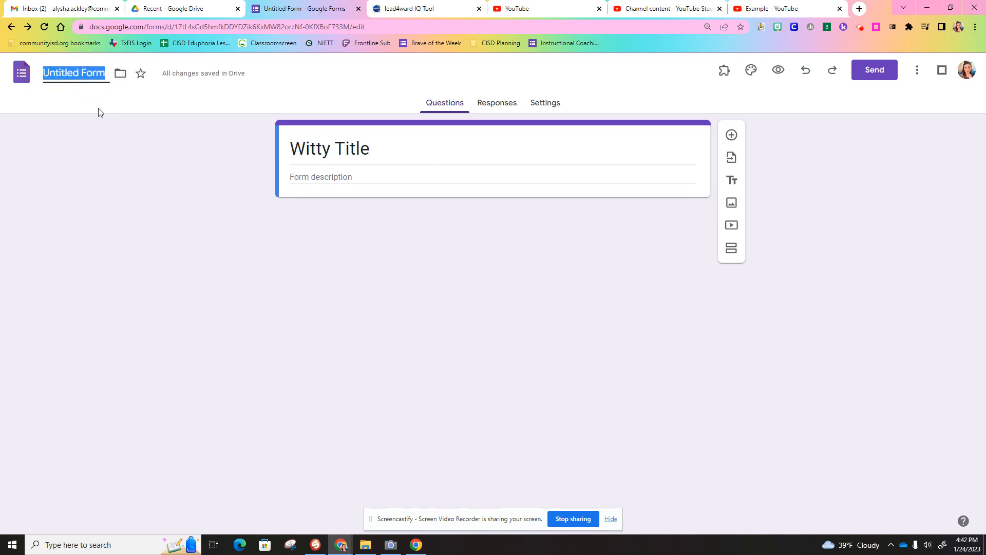
pyautogui.write('Witty Title')
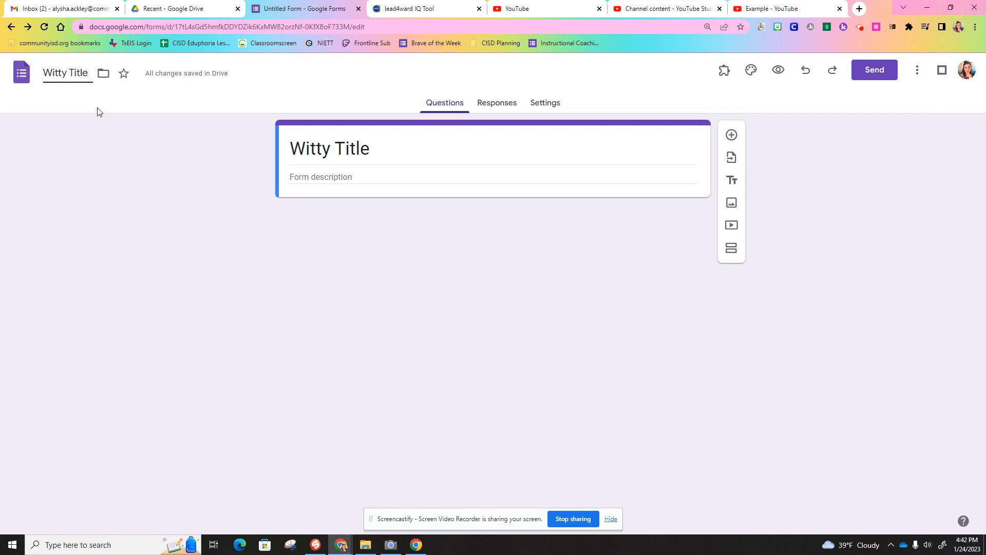
pyautogui.click(126, 185)
pyautogui.click(732, 135)
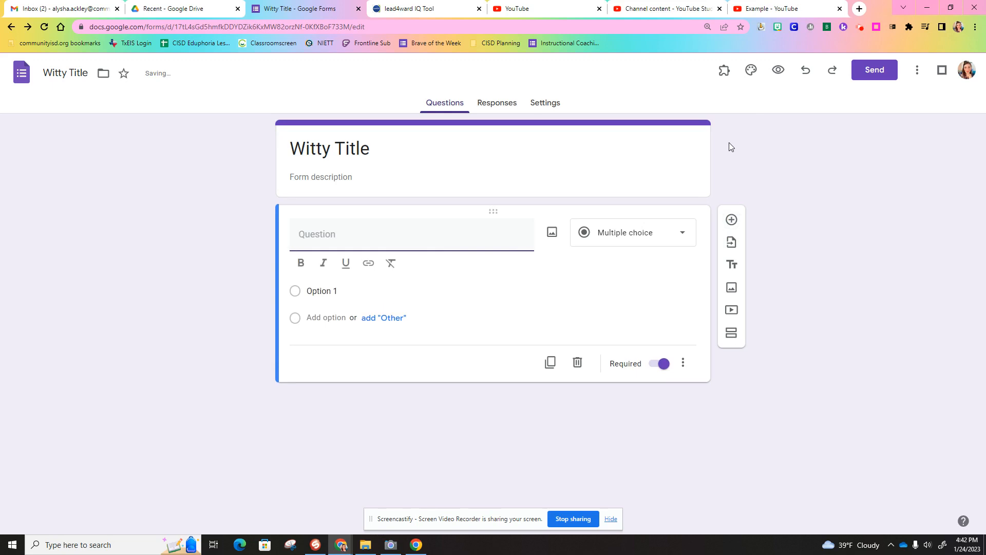
# Switch to the lead4ward IQ Tool and compare the state results for choices H and F of the 2021 Q6 bar graph question
pyautogui.click(425, 9)
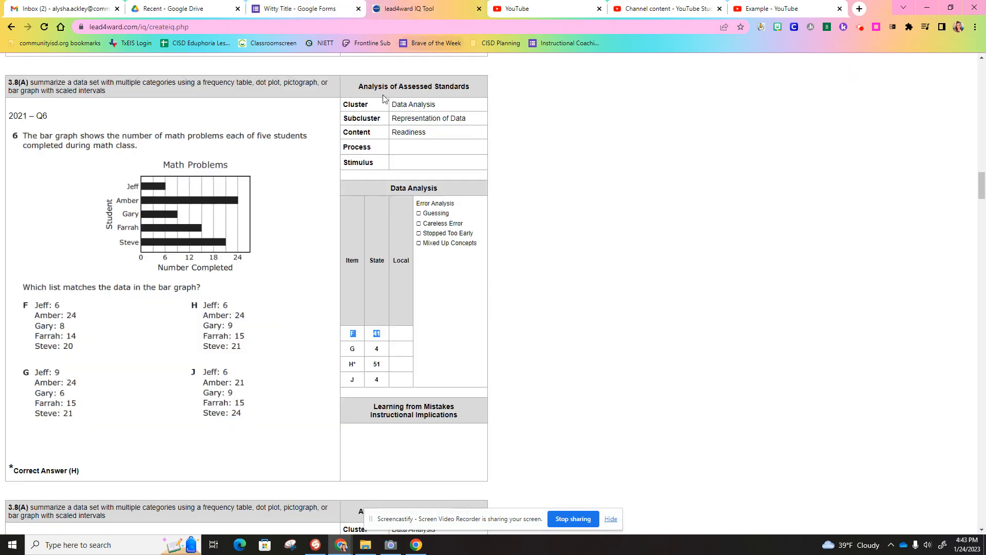
pyautogui.click(387, 365)
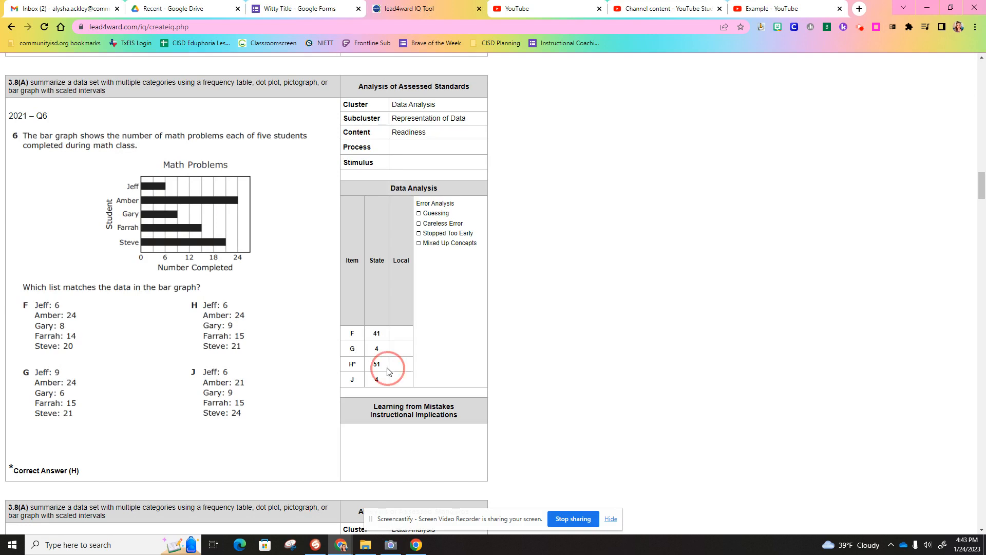
pyautogui.moveTo(384, 365); pyautogui.dragTo(341, 364)
pyautogui.moveTo(382, 337); pyautogui.dragTo(341, 335)
# Return to the Witty Title form and insert the image file 1 from the Desktop into the new question
pyautogui.click(312, 8)
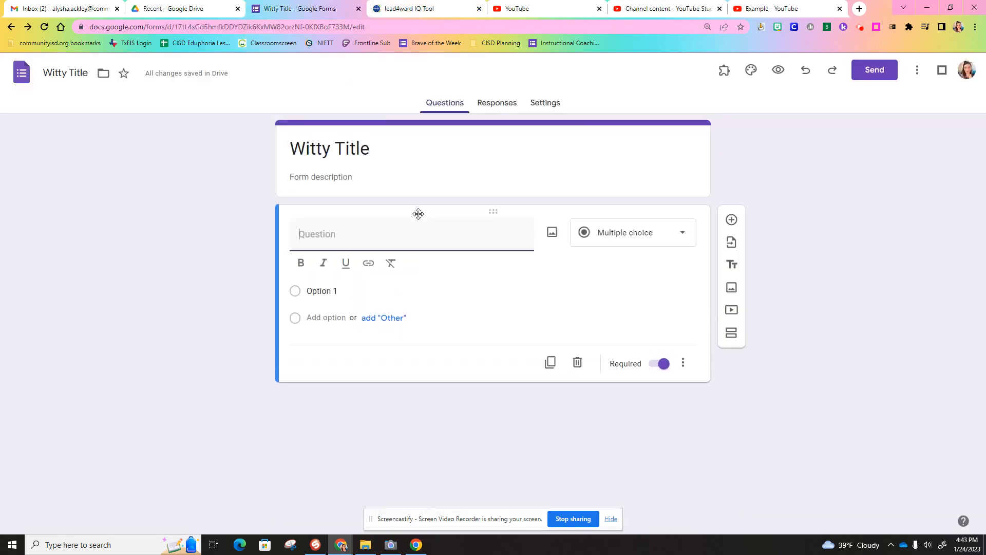
pyautogui.click(553, 236)
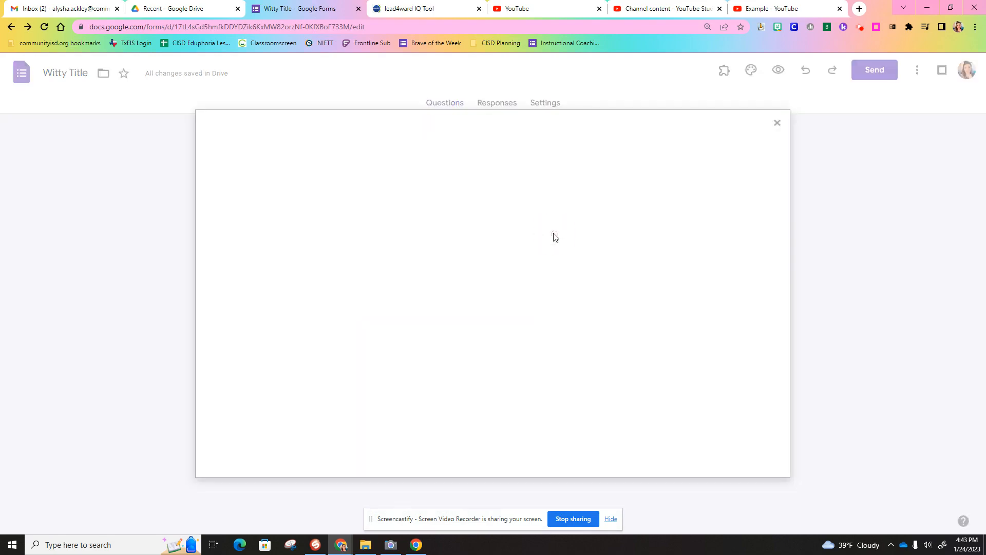
pyautogui.click(495, 370)
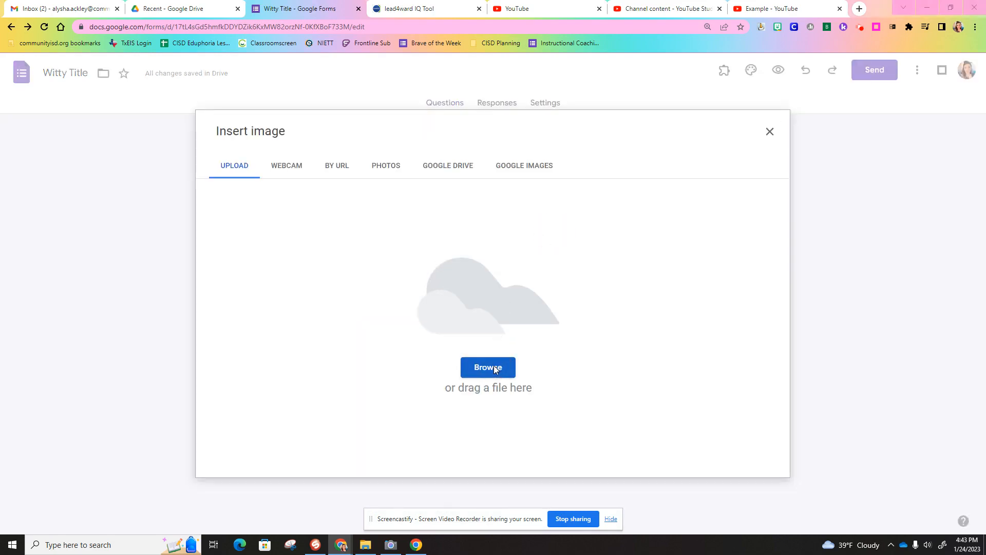
pyautogui.click(170, 164)
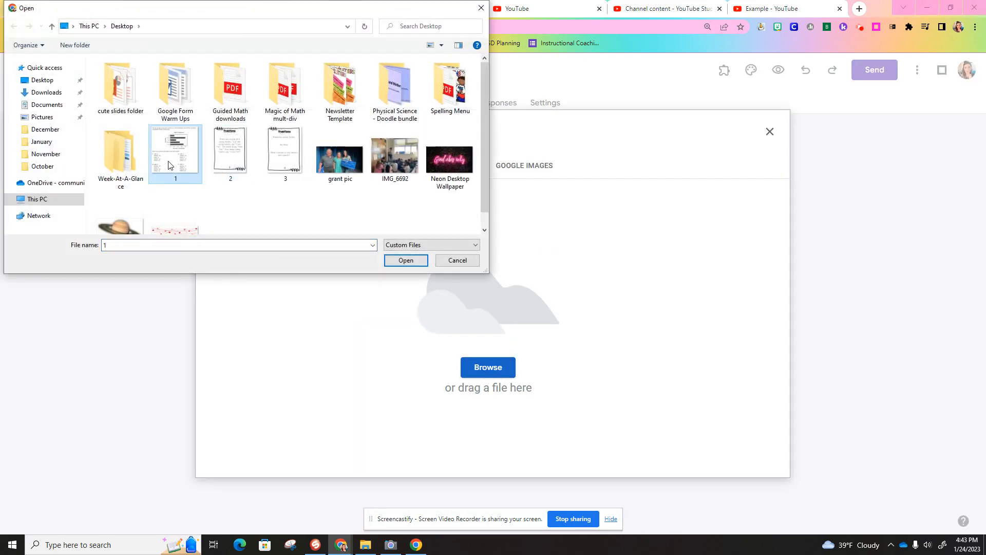
pyautogui.doubleClick(171, 164)
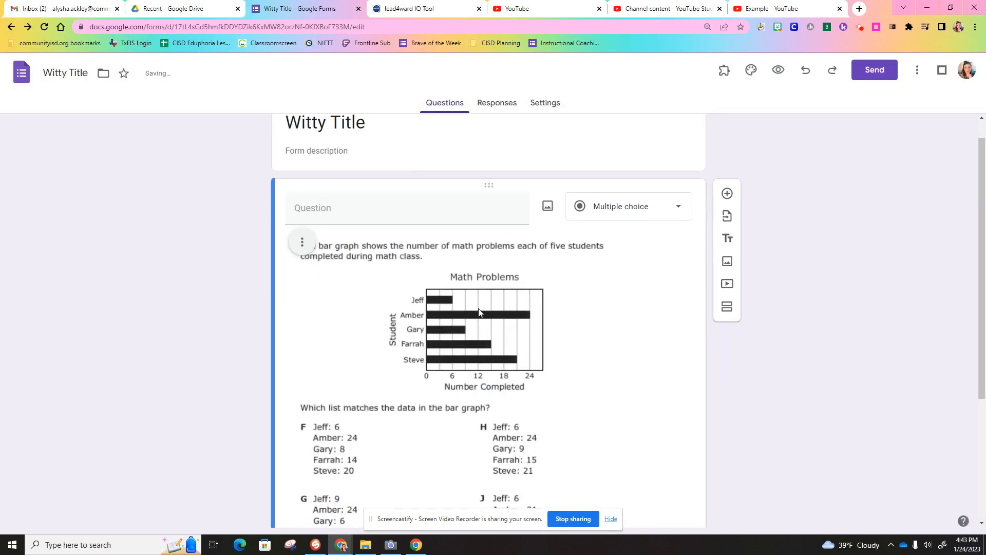
pyautogui.scroll(-4, 479, 313)
pyautogui.scroll(2, 488, 309)
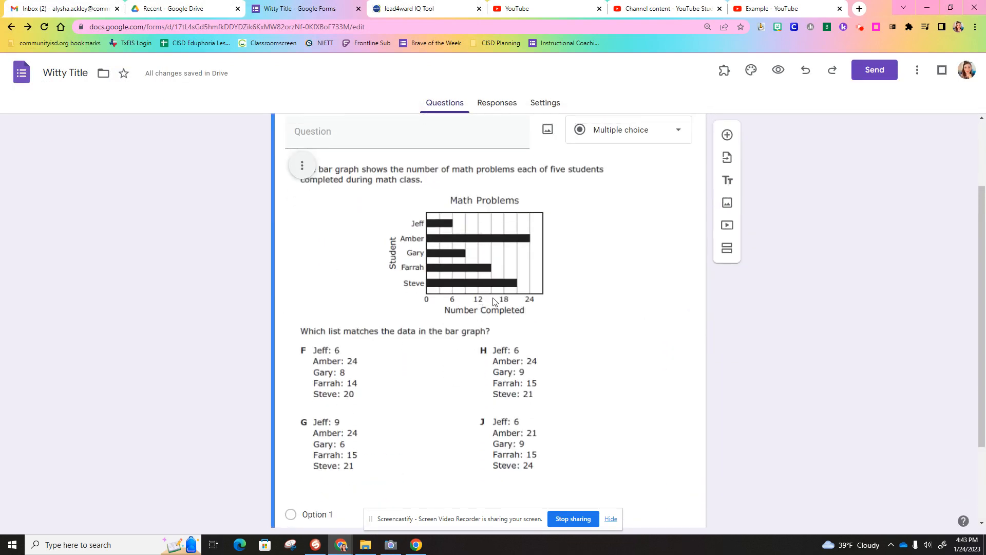
# Enter F, G, H and J as the four multiple choice options under the bar graph image
pyautogui.scroll(-2, 555, 304)
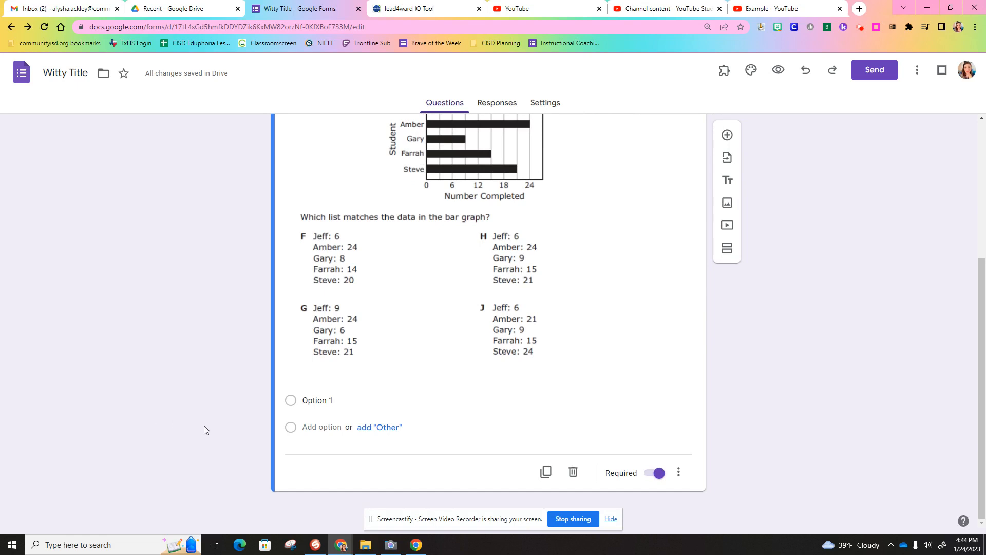
pyautogui.click(314, 401)
pyautogui.write('F')
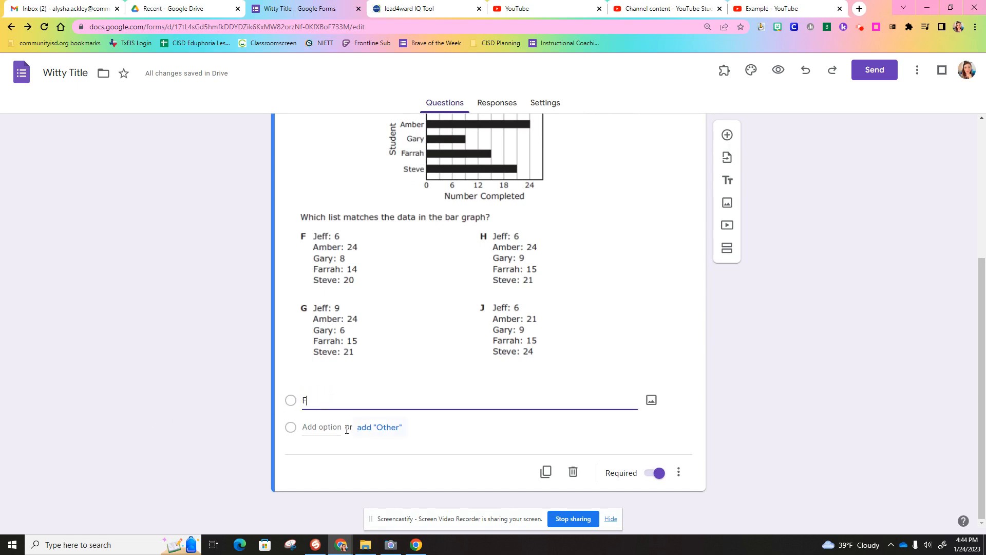
pyautogui.click(316, 427)
pyautogui.write('G')
pyautogui.click(316, 455)
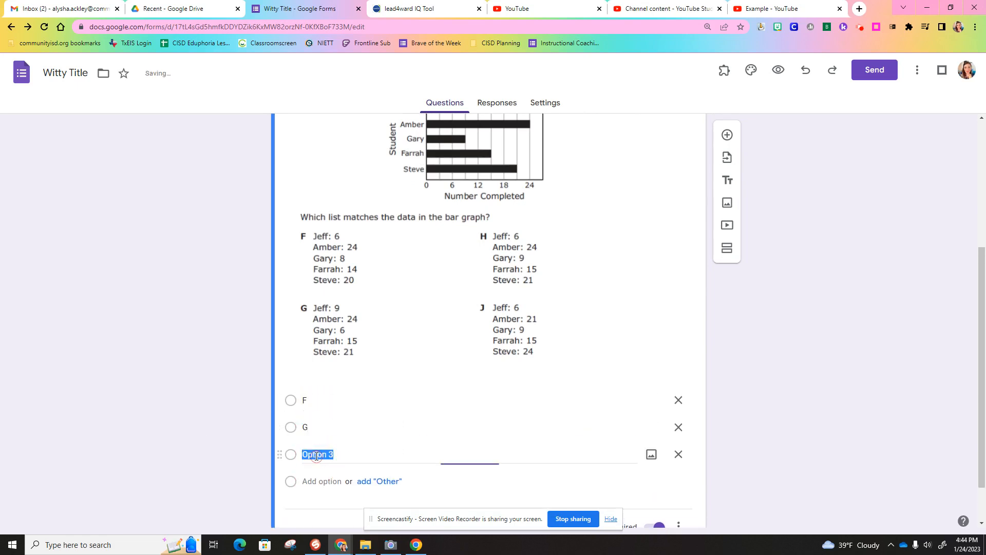
pyautogui.write('H')
pyautogui.click(311, 479)
pyautogui.write('J')
# Add a new section after the bar graph question and title it "Video 1"
pyautogui.scroll(-2, 341, 474)
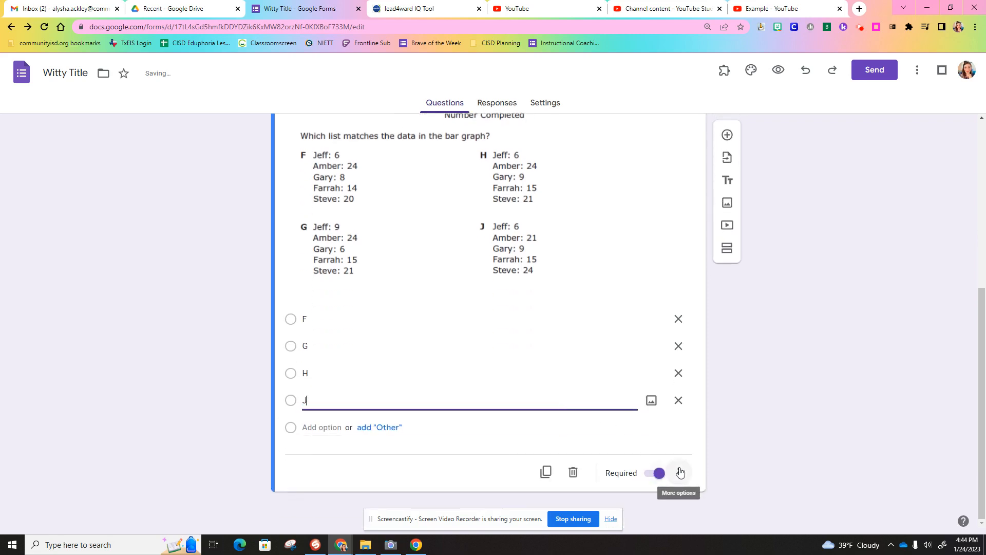
pyautogui.click(728, 249)
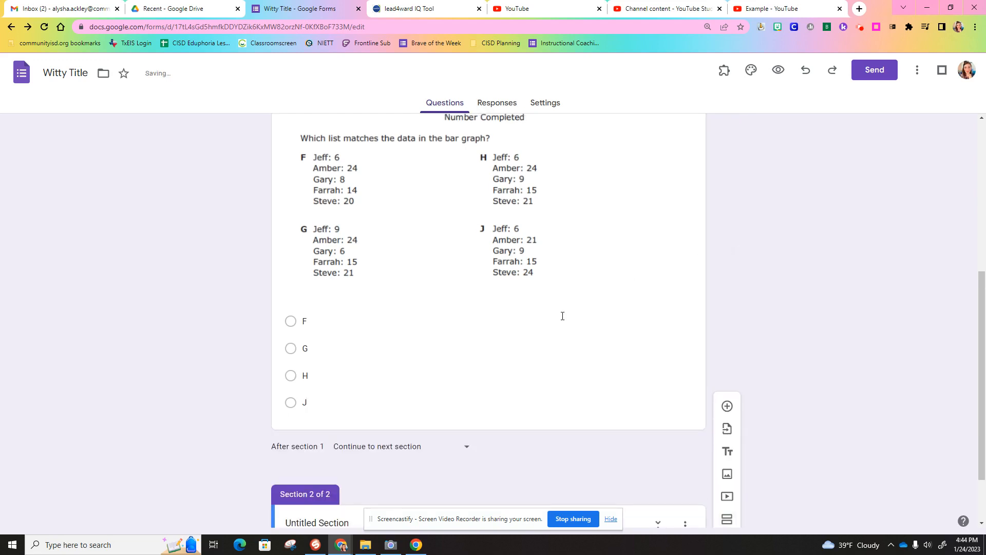
pyautogui.click(303, 446)
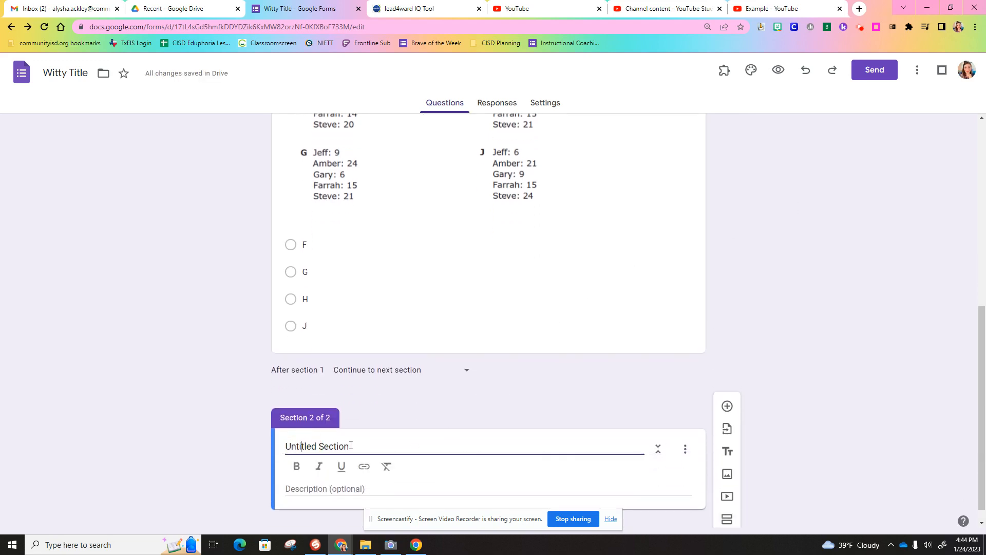
pyautogui.moveTo(360, 446); pyautogui.dragTo(286, 456)
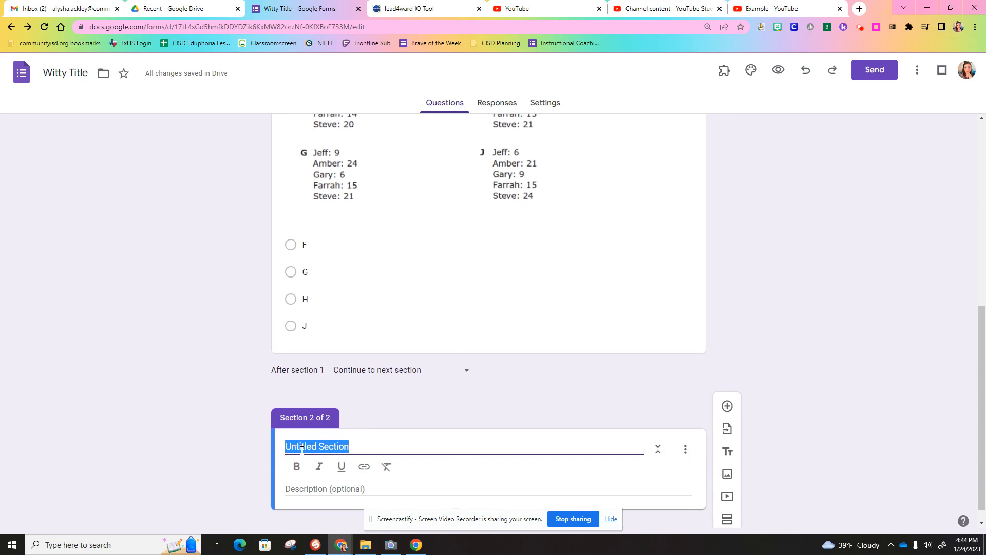
pyautogui.write('Video 1')
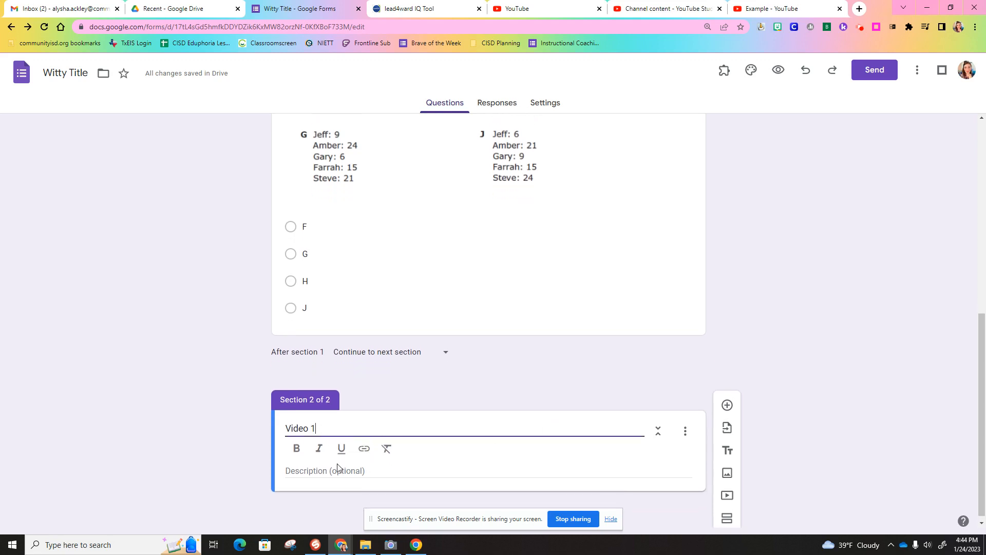
pyautogui.click(730, 494)
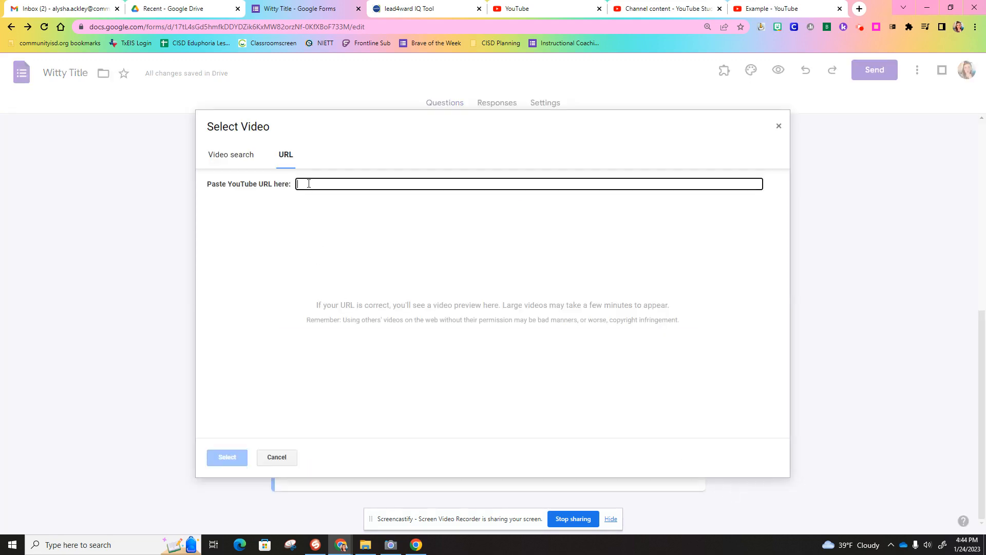
pyautogui.click(309, 183)
pyautogui.click(463, 207)
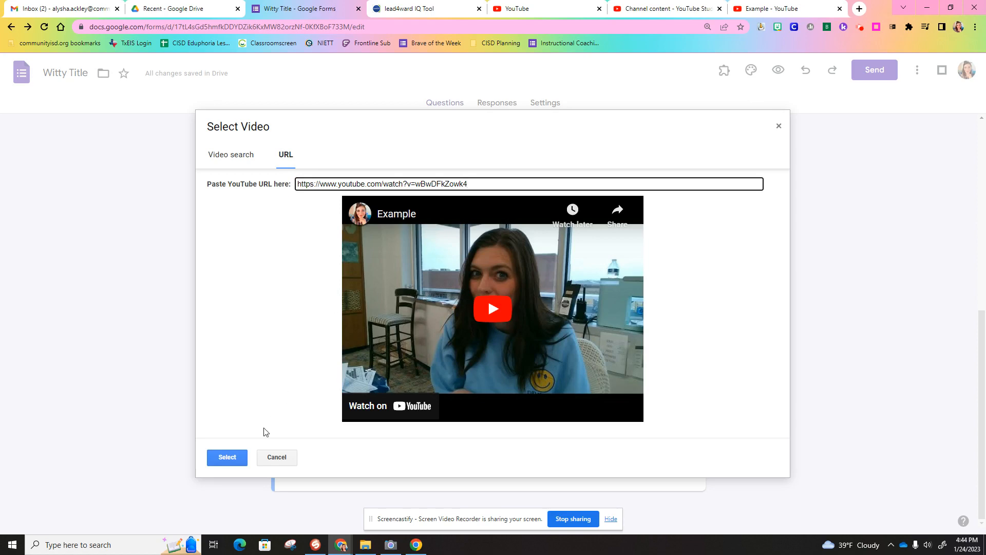
pyautogui.click(227, 458)
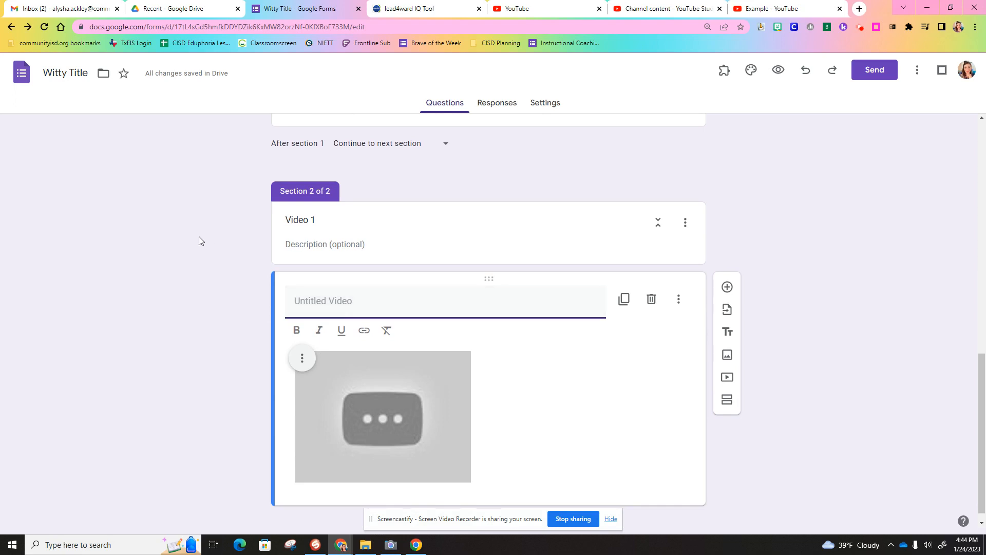
# Duplicate the bar graph question and move the copy below the video in the Video 1 section
pyautogui.scroll(5, 198, 239)
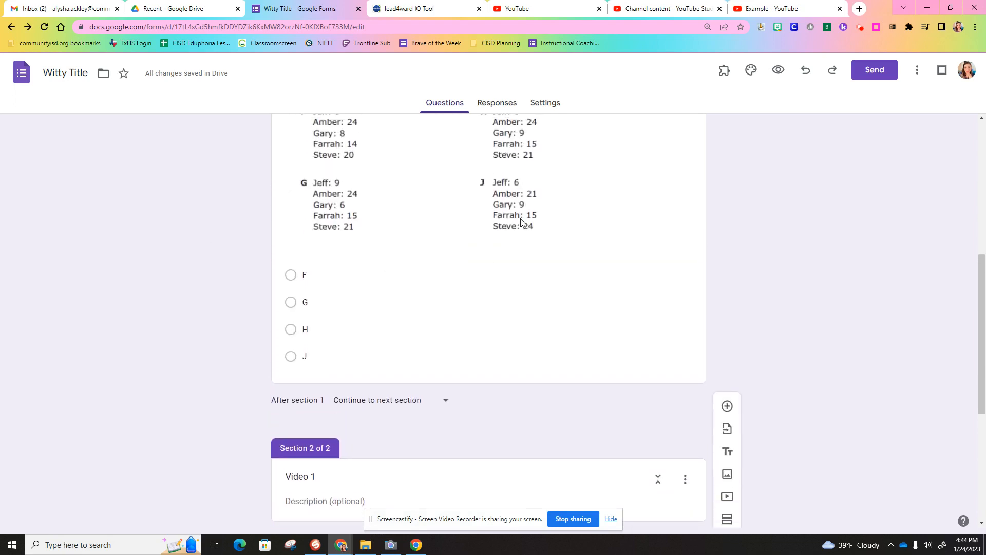
pyautogui.click(559, 217)
pyautogui.scroll(-5, 601, 269)
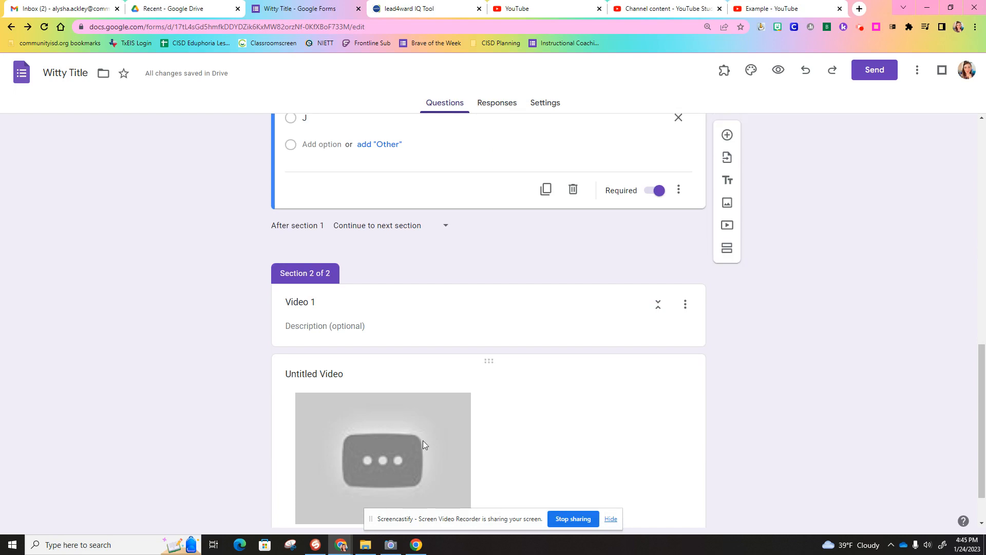
pyautogui.scroll(-2, 434, 442)
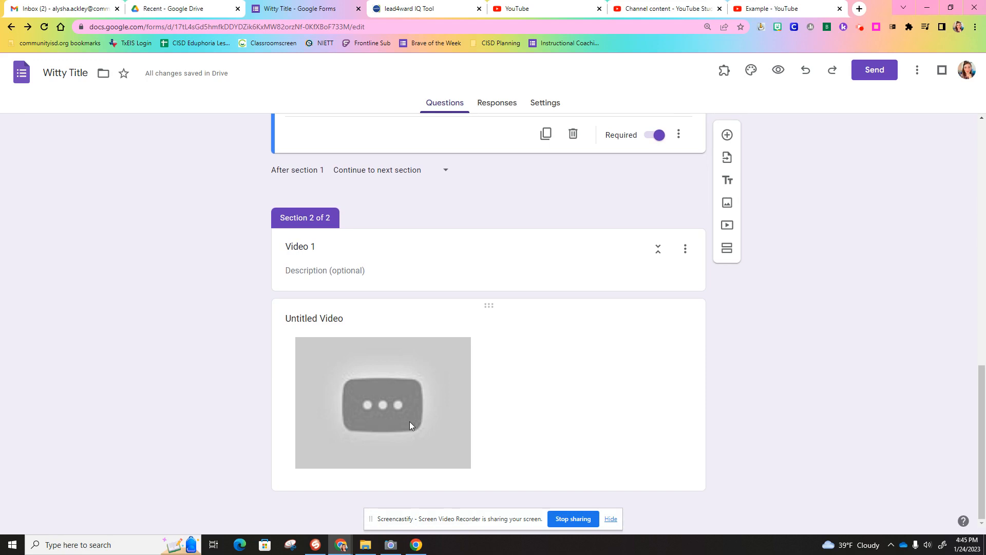
pyautogui.scroll(1, 409, 421)
pyautogui.scroll(3, 409, 411)
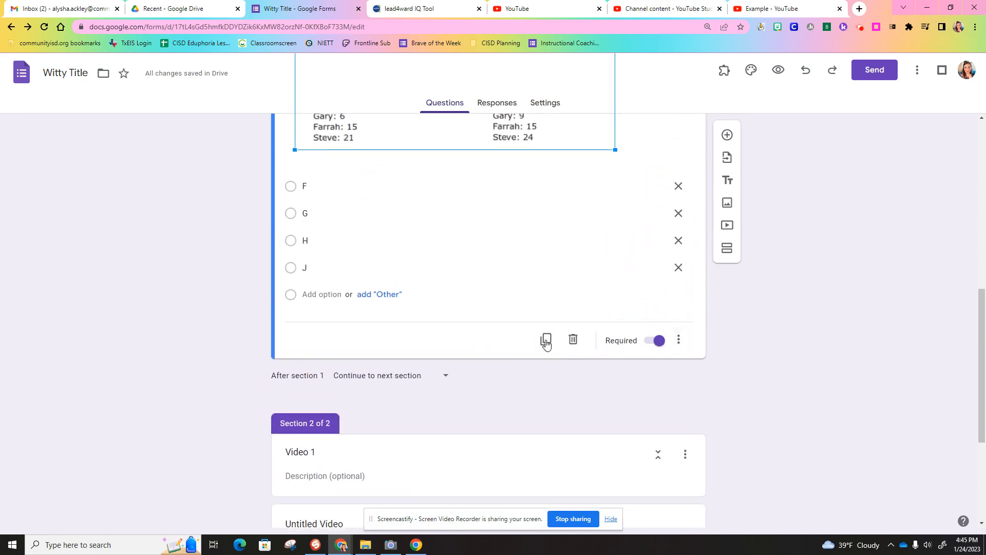
pyautogui.click(546, 340)
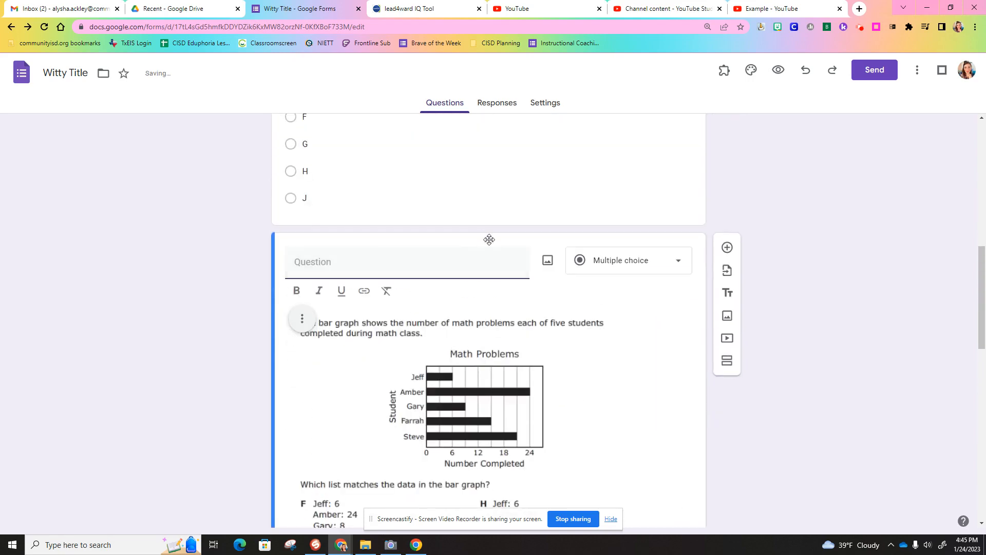
pyautogui.moveTo(489, 240); pyautogui.dragTo(449, 315)
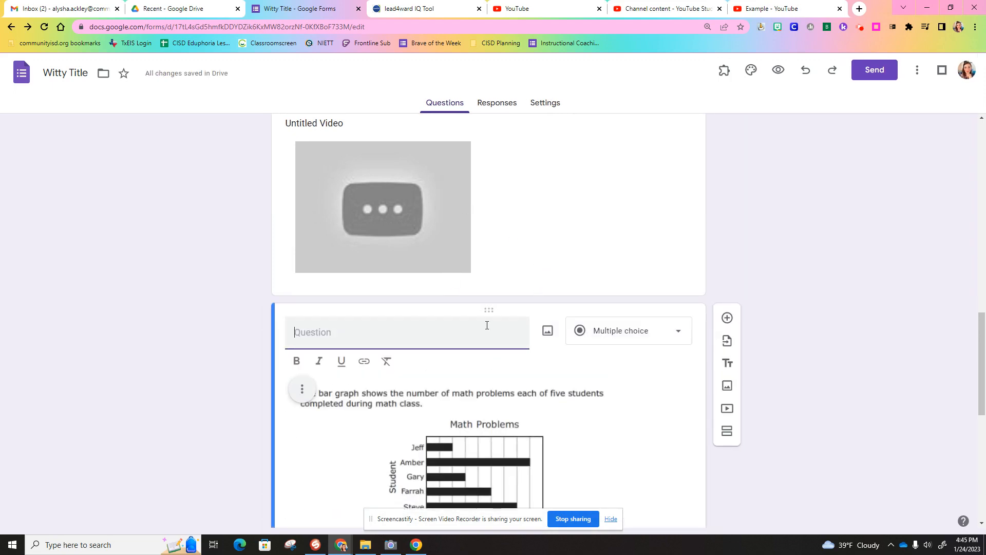
# Enable "Go to section based on answer" for the original bar graph question in section 1
pyautogui.scroll(-3, 489, 328)
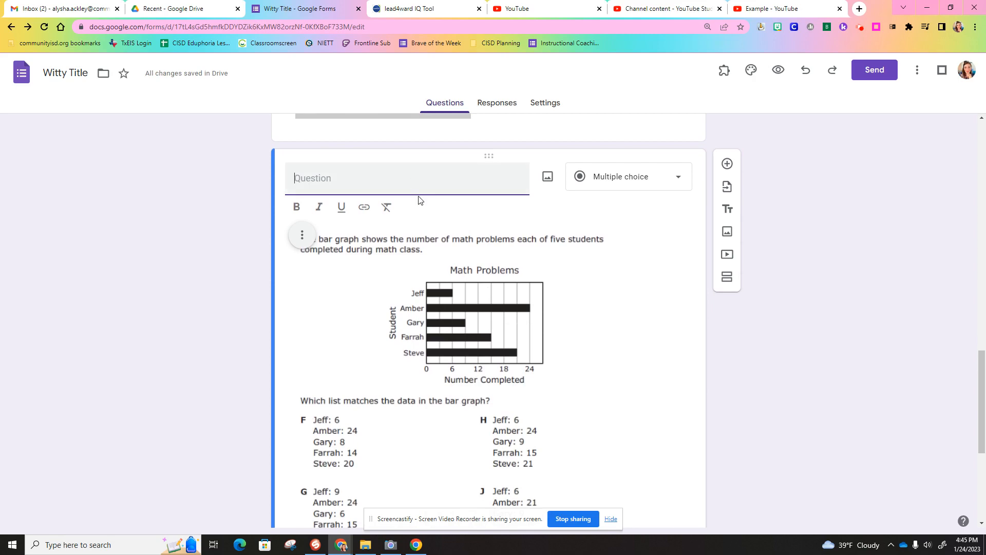
pyautogui.scroll(-3, 421, 202)
pyautogui.scroll(16, 446, 200)
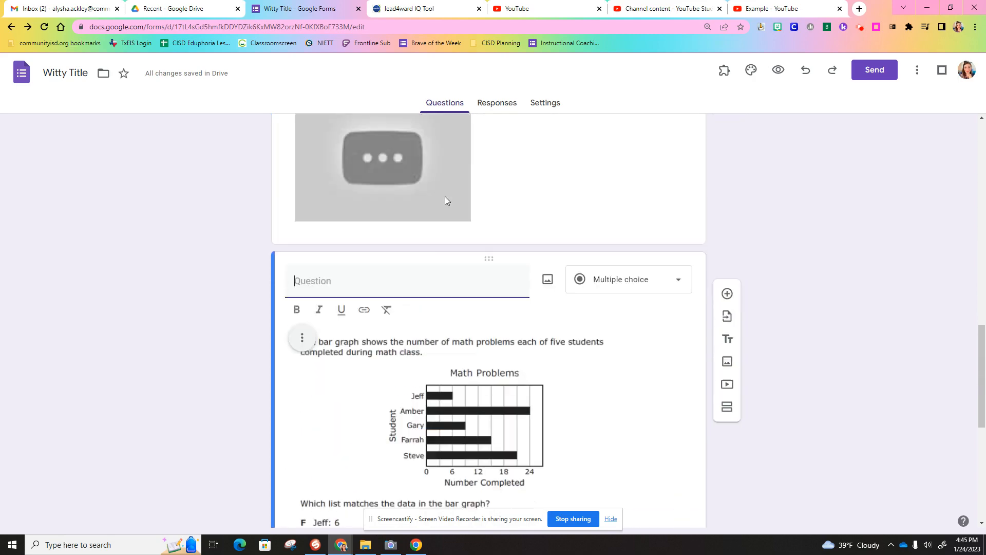
pyautogui.click(448, 201)
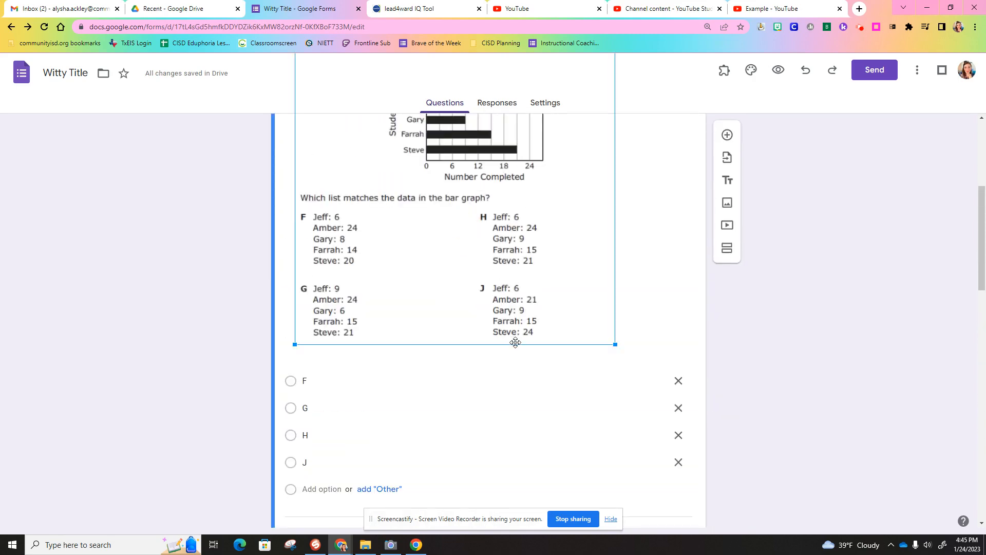
pyautogui.scroll(-1, 637, 455)
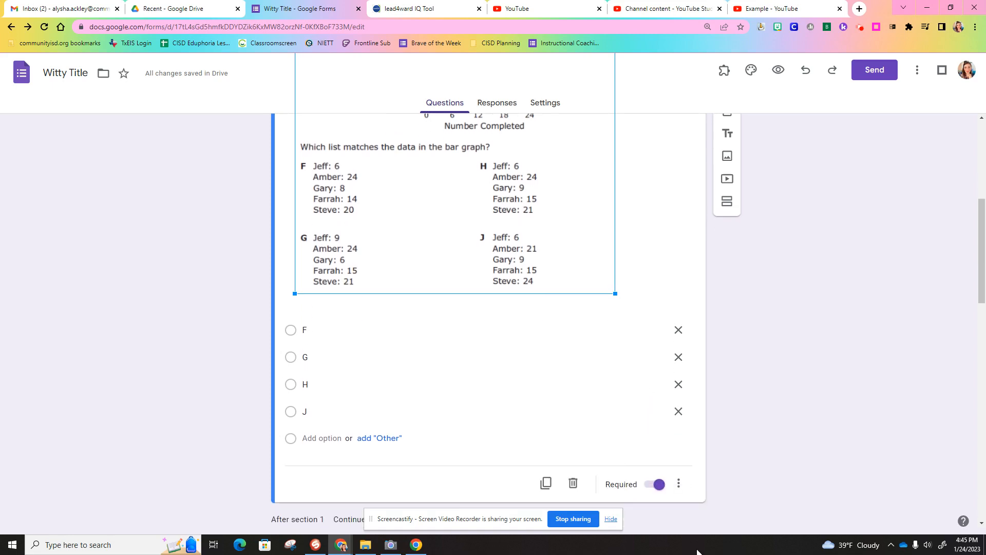
pyautogui.click(680, 482)
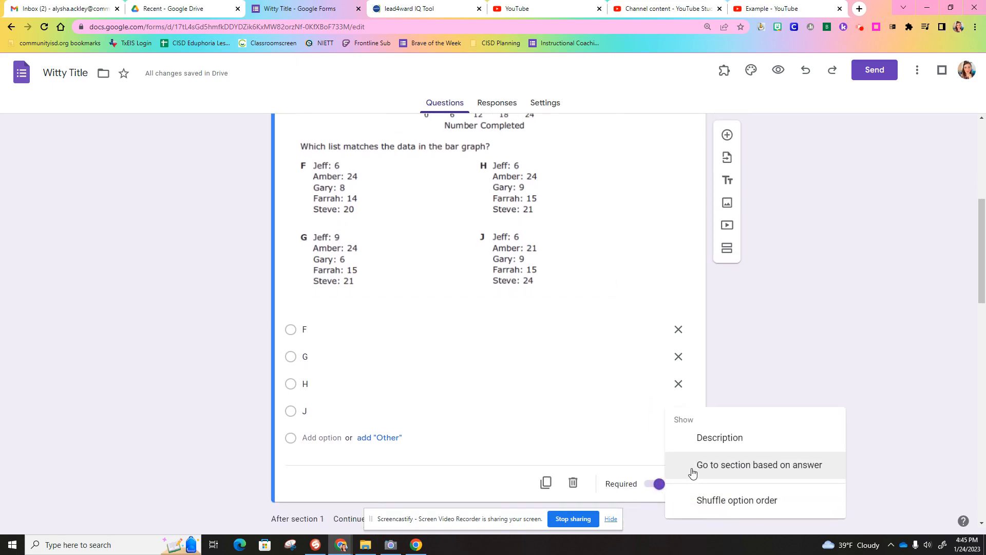
pyautogui.click(693, 473)
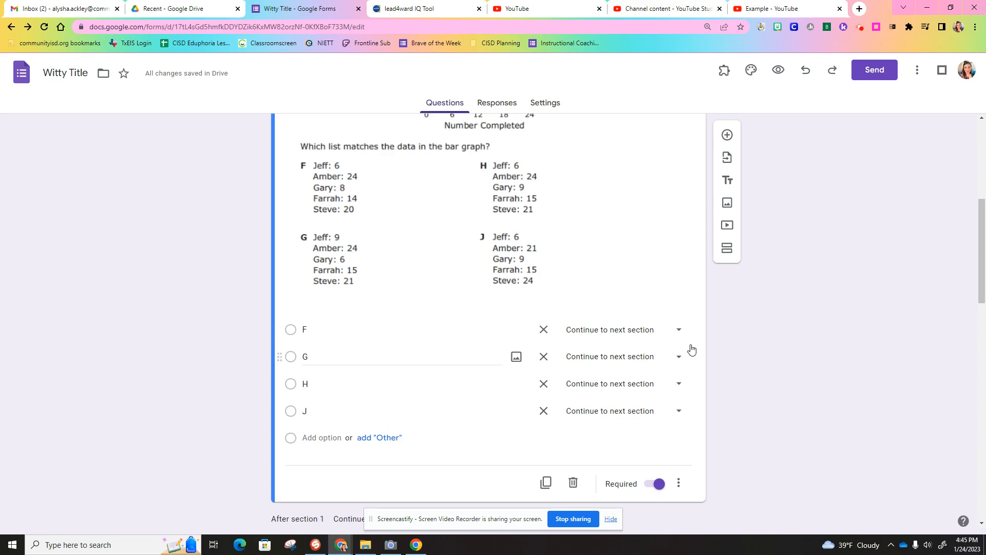
# Add another new section to the form, leaving its default title
pyautogui.scroll(-15, 692, 350)
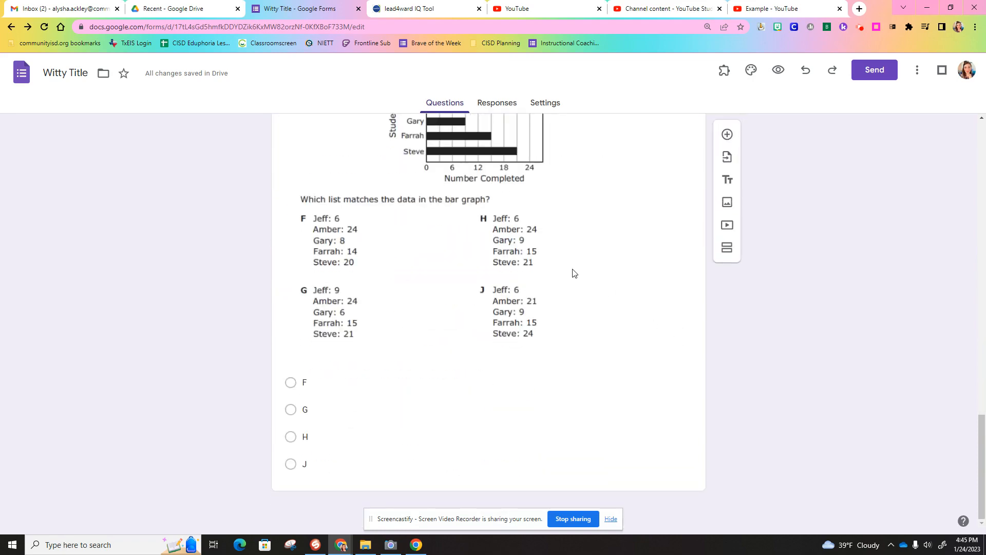
pyautogui.scroll(15, 504, 469)
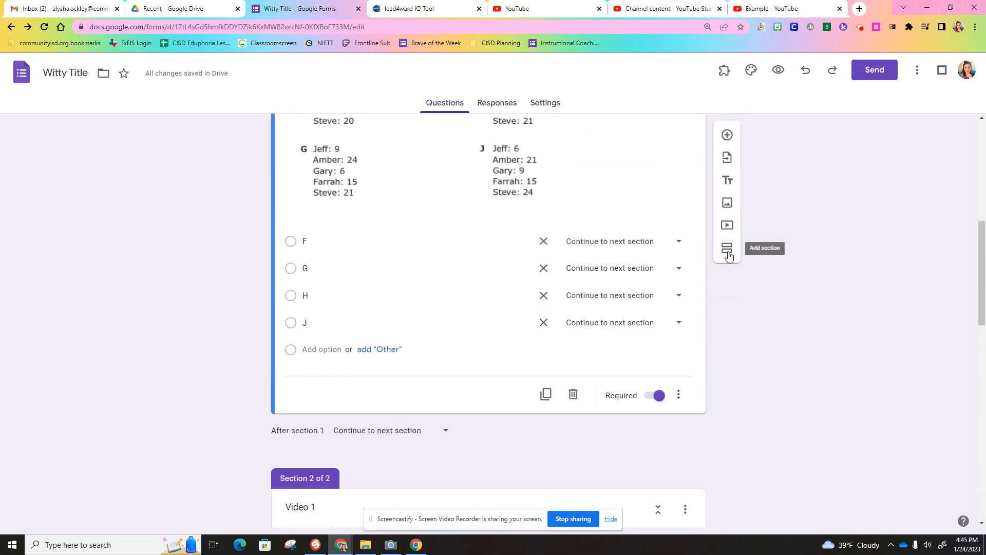
pyautogui.scroll(-15, 728, 262)
pyautogui.scroll(-1, 733, 373)
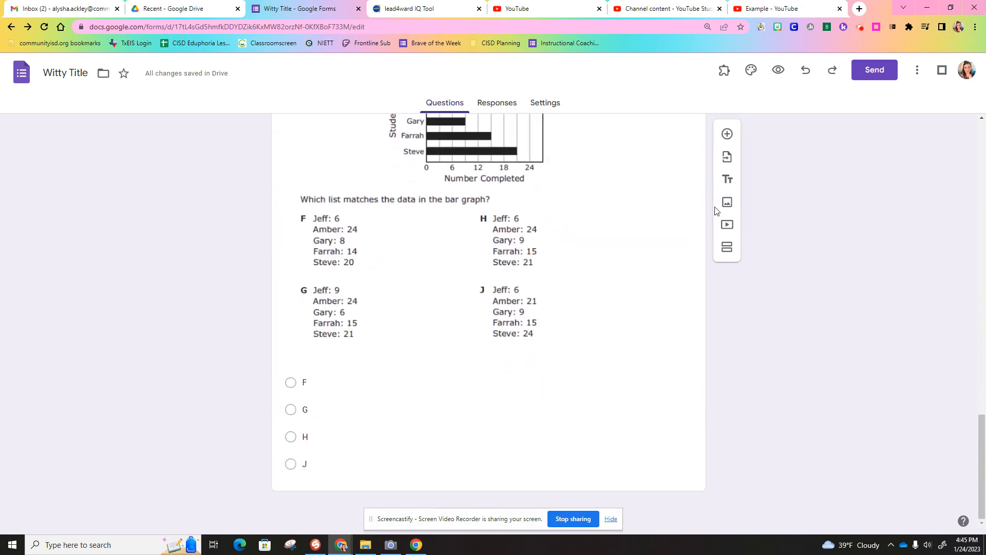
pyautogui.click(728, 248)
pyautogui.scroll(-1, 405, 383)
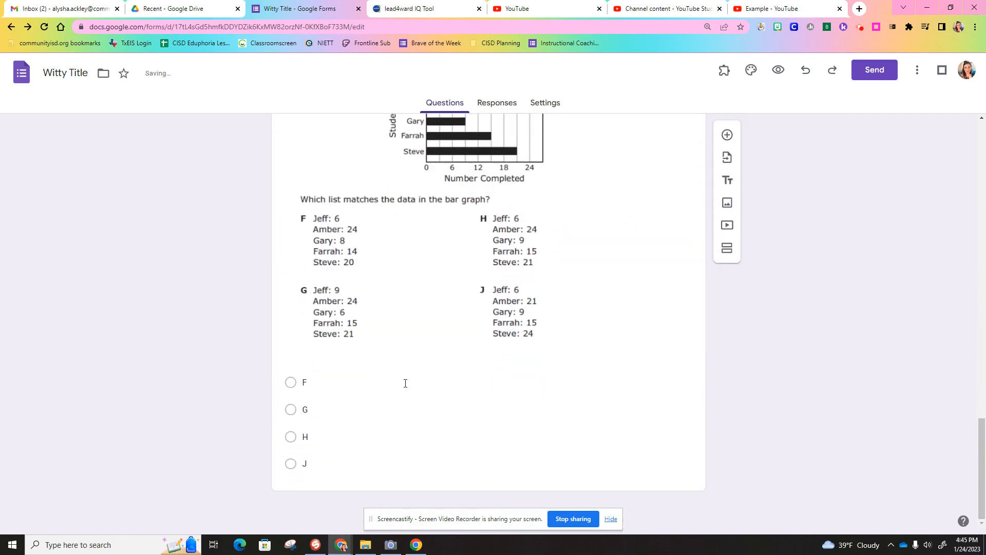
# Reorder the sections so that the untitled section comes after the Video 1 section
pyautogui.scroll(6, 404, 383)
pyautogui.scroll(7, 433, 315)
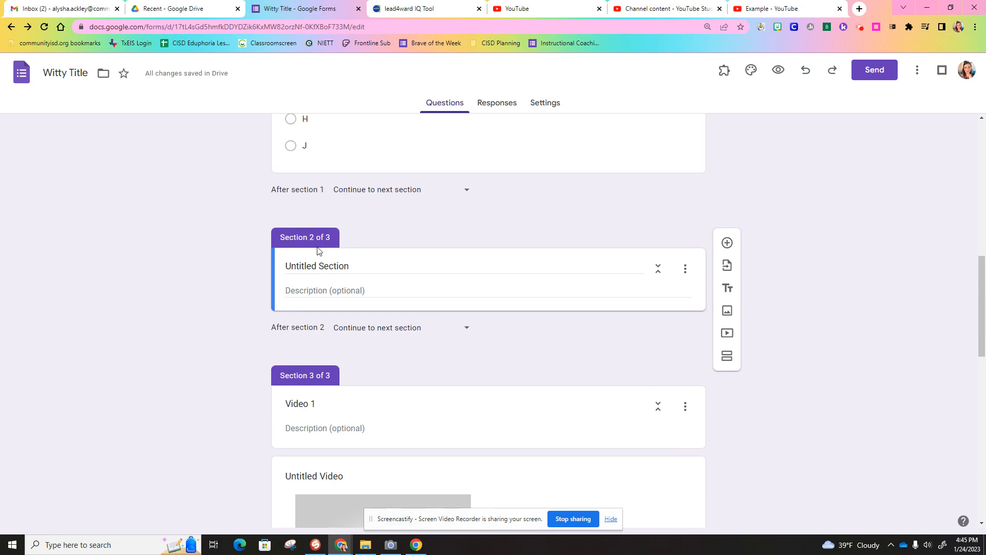
pyautogui.click(683, 274)
pyautogui.click(694, 331)
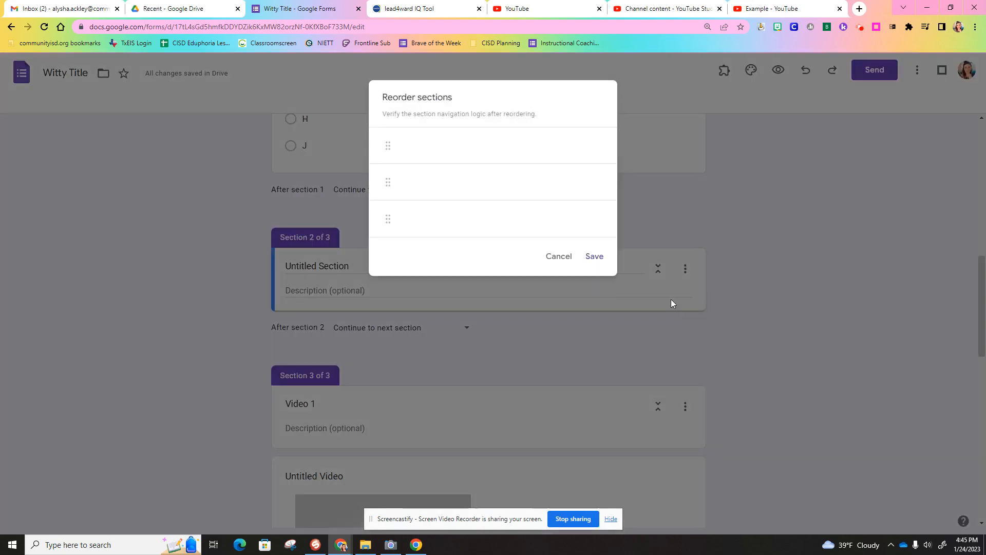
pyautogui.moveTo(388, 183); pyautogui.dragTo(393, 233)
pyautogui.click(594, 256)
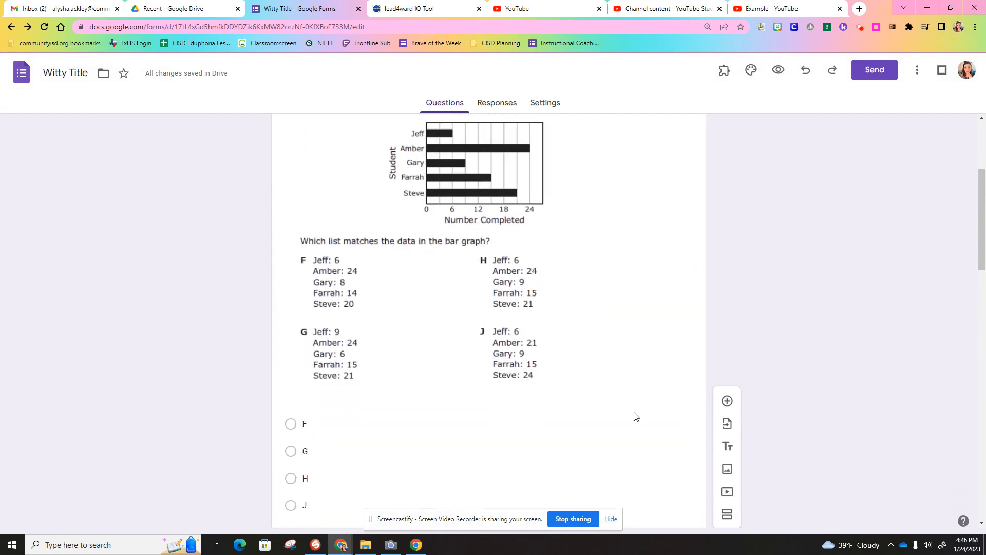
# Route answers F, G and J of the section 1 bar graph question to section 2 (Video 1)
pyautogui.click(625, 427)
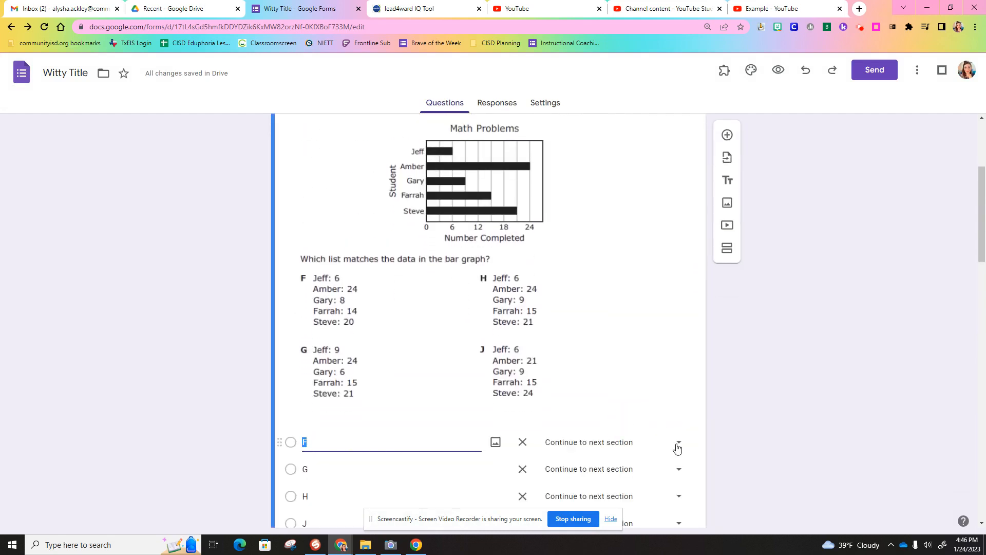
pyautogui.scroll(-3, 678, 436)
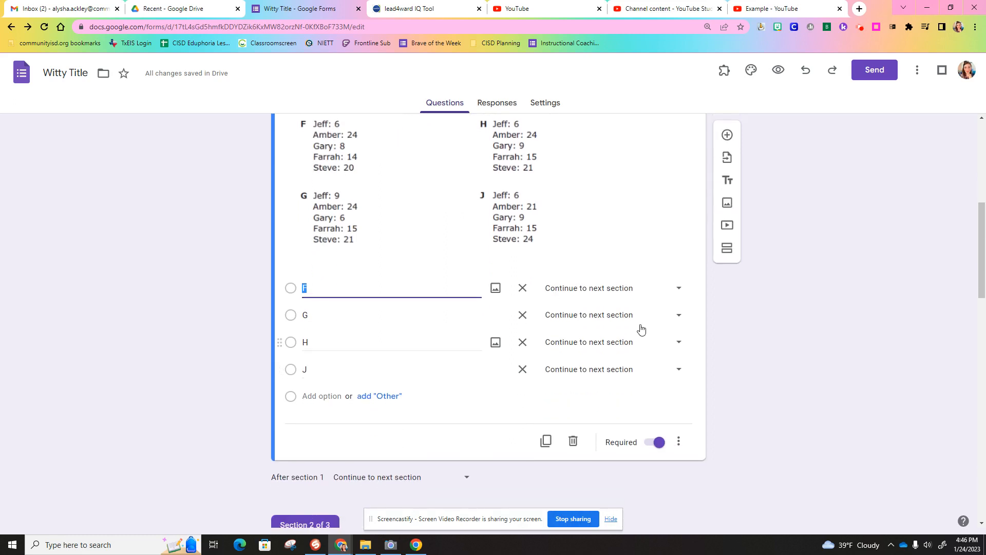
pyautogui.click(646, 289)
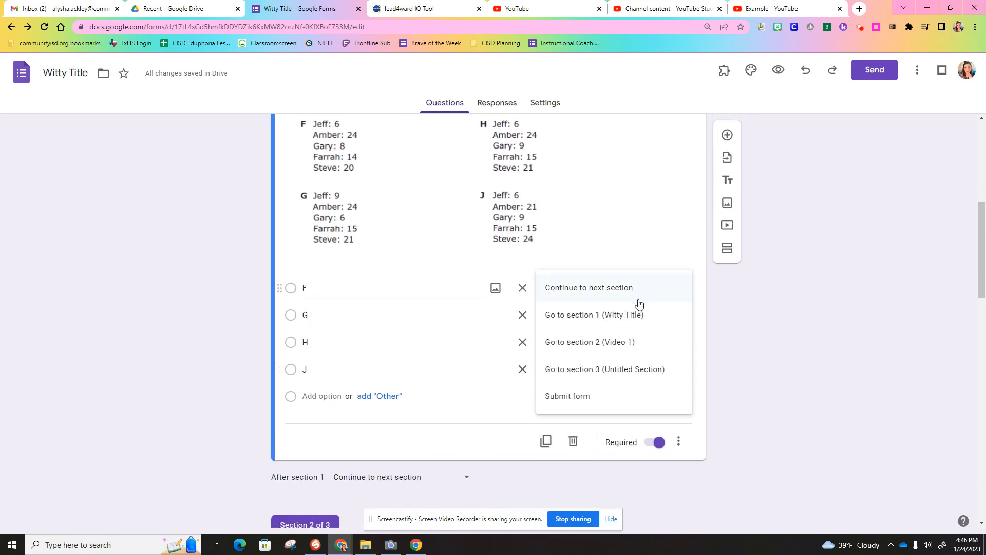
pyautogui.click(621, 342)
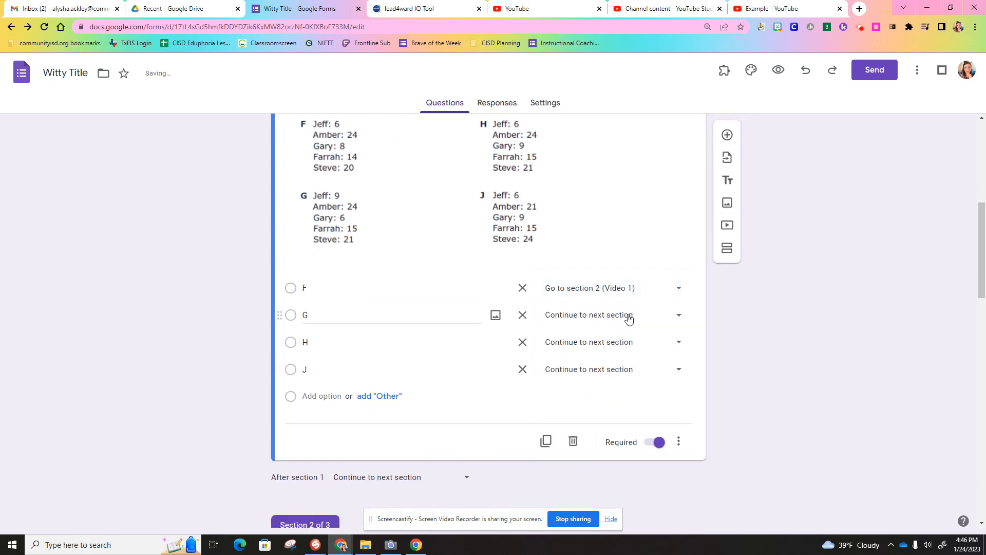
pyautogui.click(628, 316)
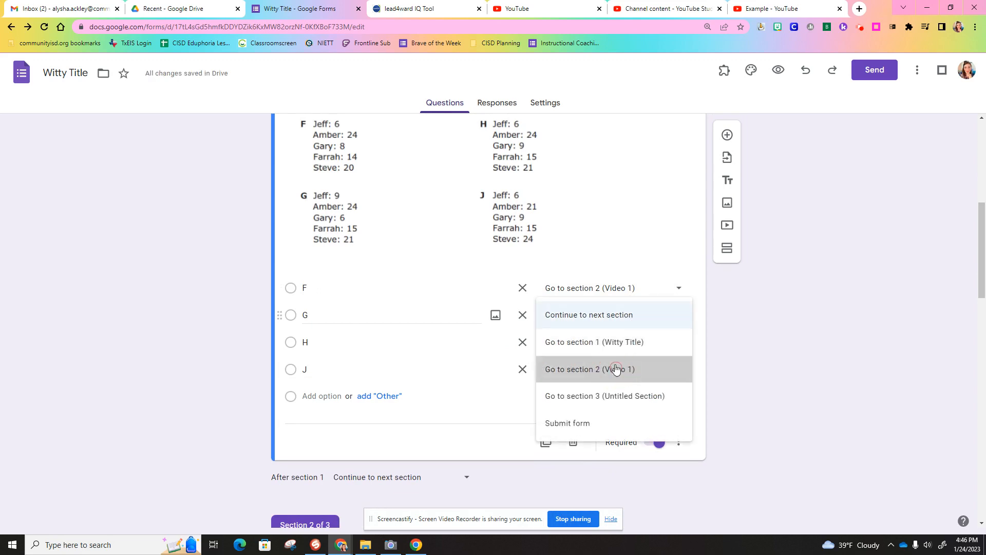
pyautogui.click(623, 368)
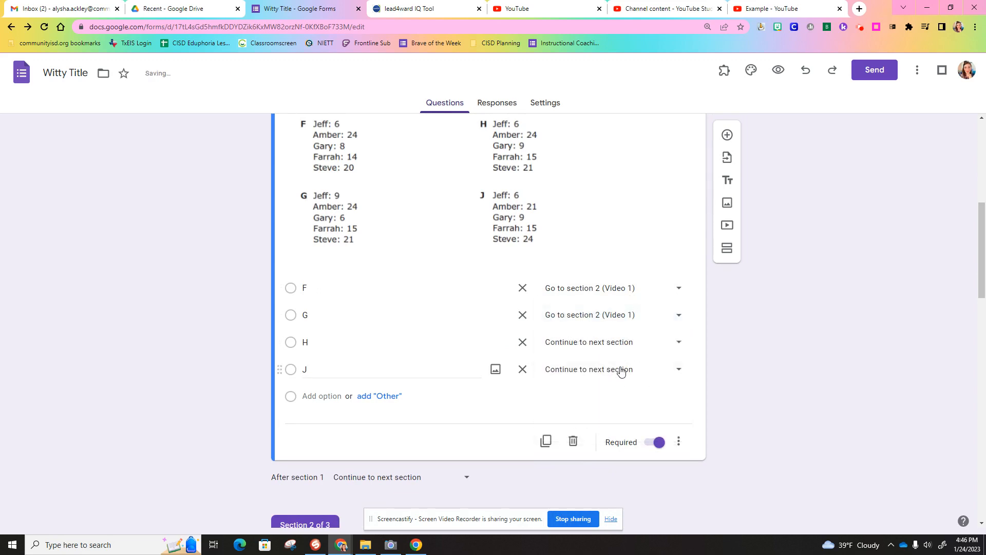
pyautogui.click(622, 370)
pyautogui.click(620, 422)
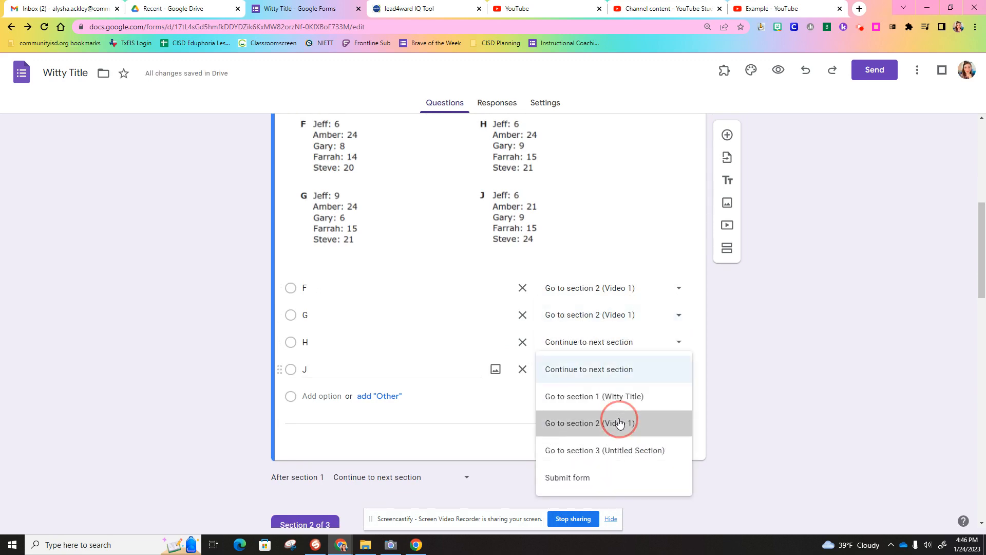
# Route answer H of the section 1 bar graph question to section 3 (Untitled Section) and check the repeated question in section 2
pyautogui.click(606, 343)
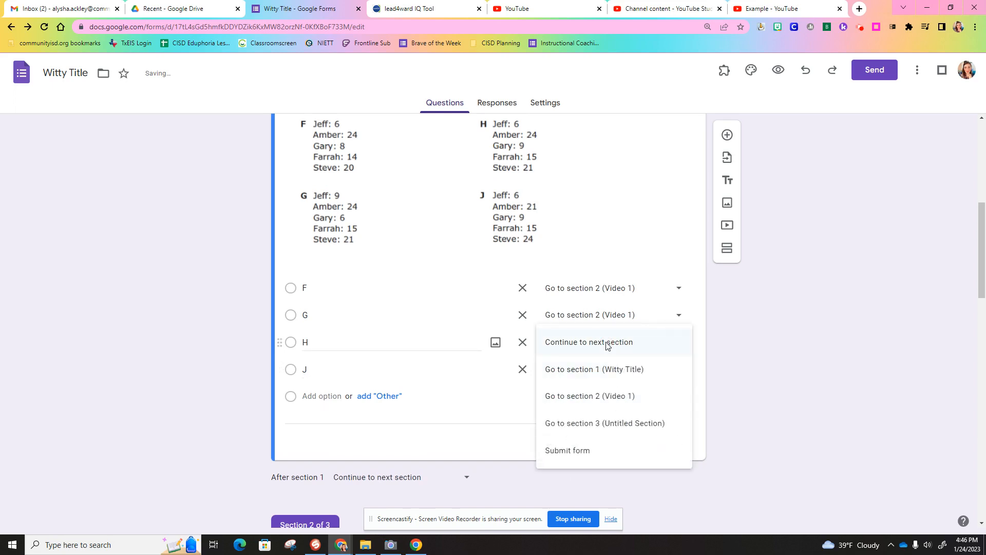
pyautogui.click(601, 423)
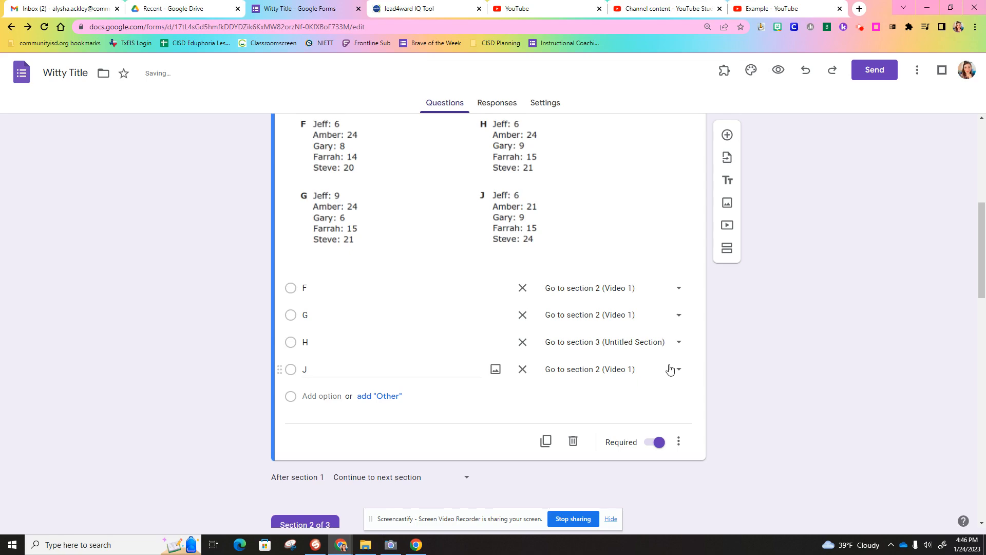
pyautogui.scroll(-10, 670, 369)
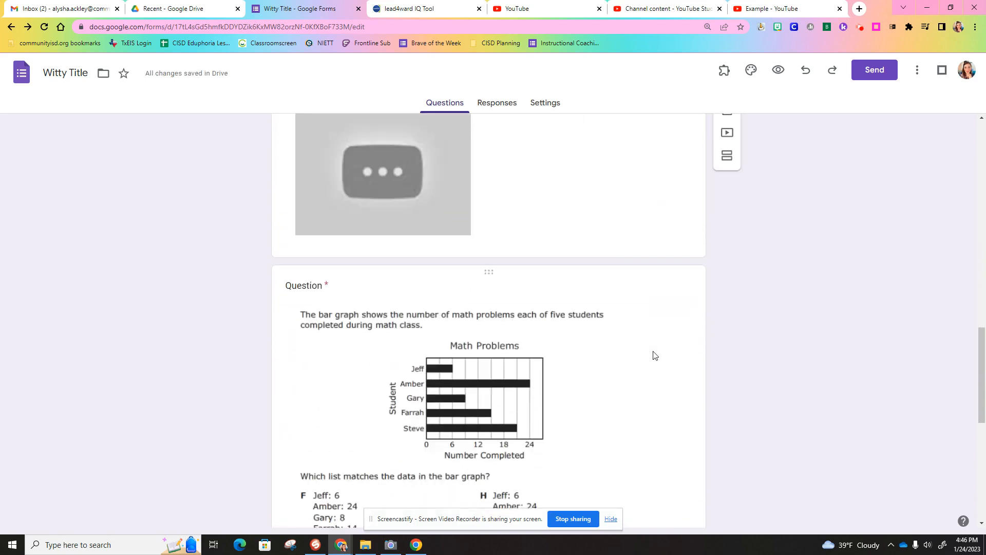
pyautogui.scroll(-7, 645, 353)
pyautogui.click(615, 307)
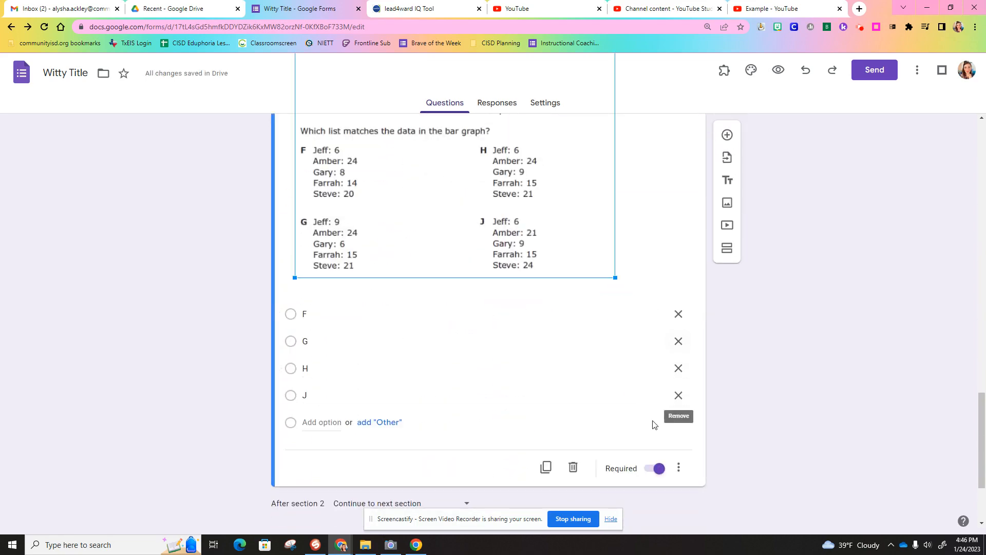
pyautogui.scroll(10, 658, 378)
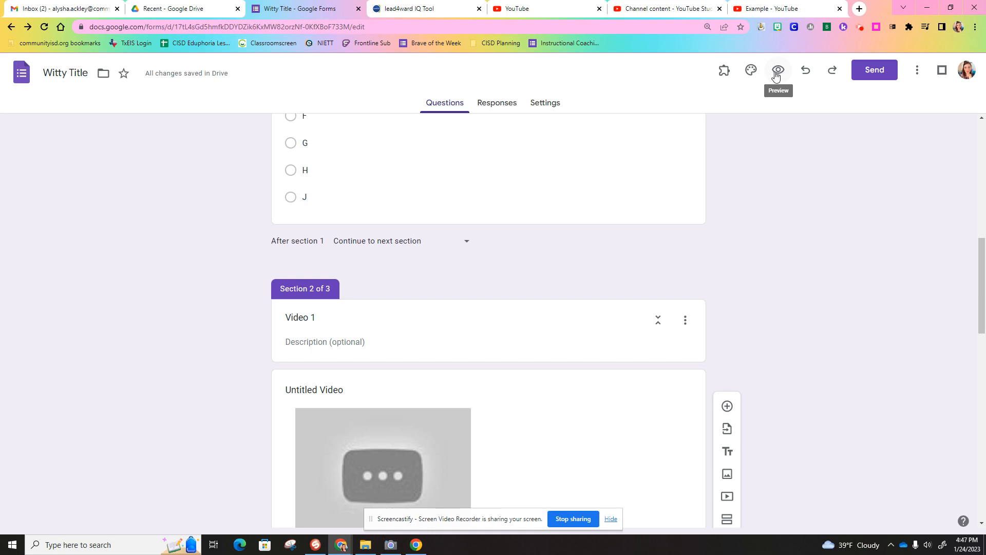
# Preview the form and test a wrong response by answering the first bar graph question with F and continuing
pyautogui.click(776, 72)
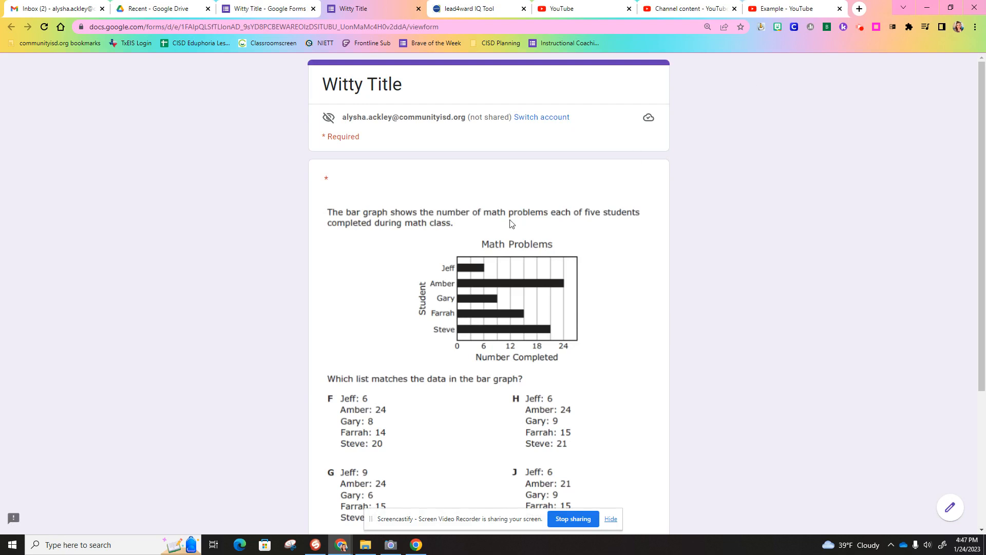
pyautogui.scroll(-2, 511, 223)
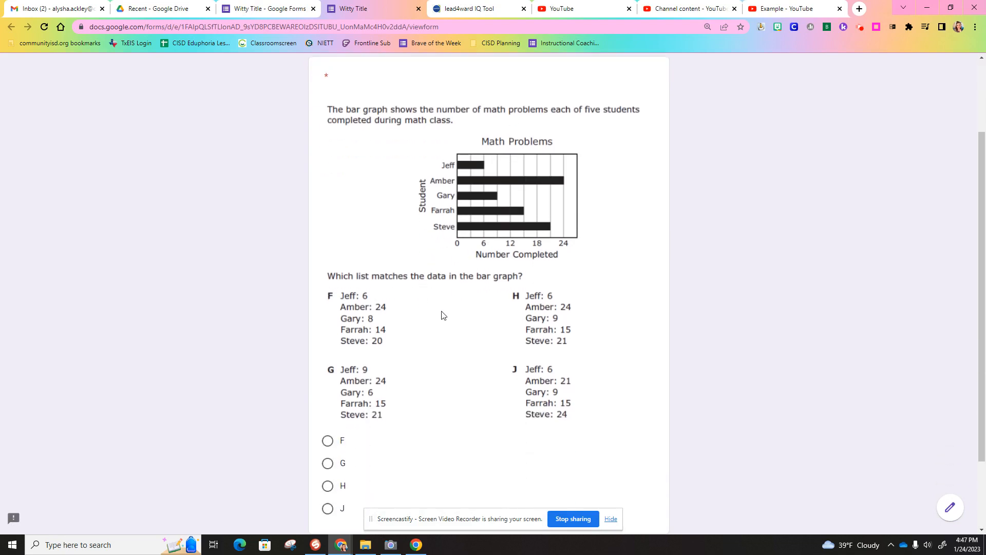
pyautogui.scroll(-2, 412, 271)
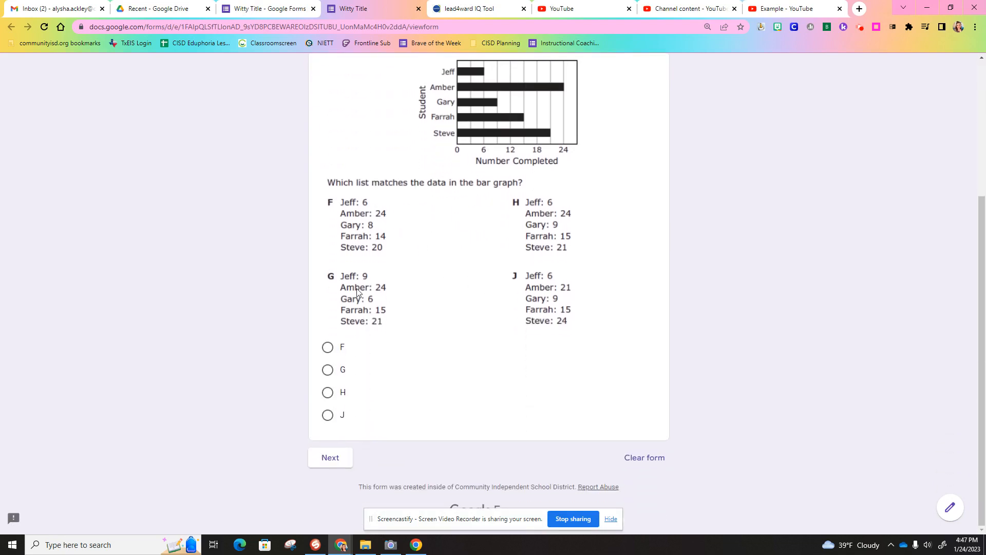
pyautogui.click(328, 349)
pyautogui.click(347, 459)
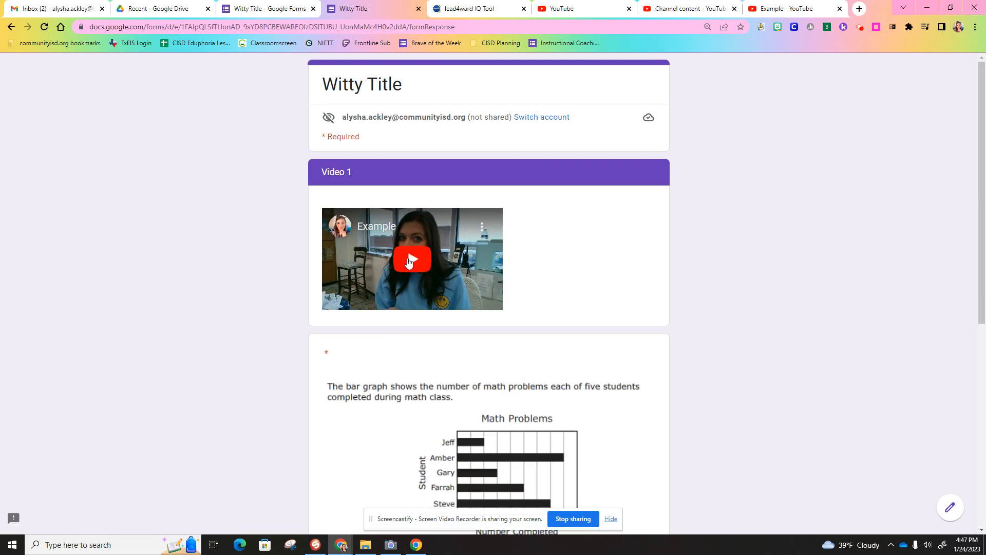
# Test the help video in the Video 1 section by starting playback and pausing it
pyautogui.click(409, 261)
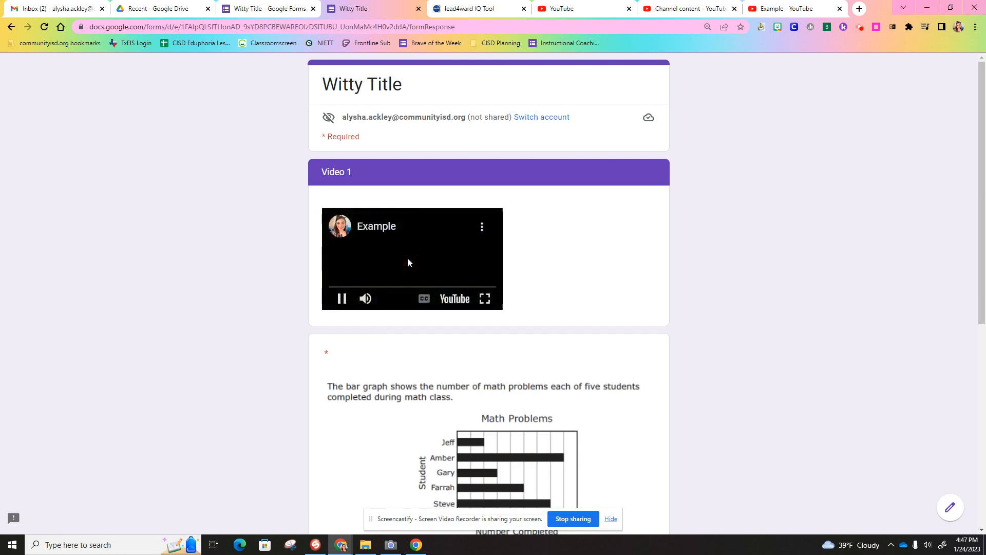
pyautogui.click(343, 301)
# Answer the repeated bar graph question under Video 1 with H and go back to the form's first page
pyautogui.scroll(-3, 411, 257)
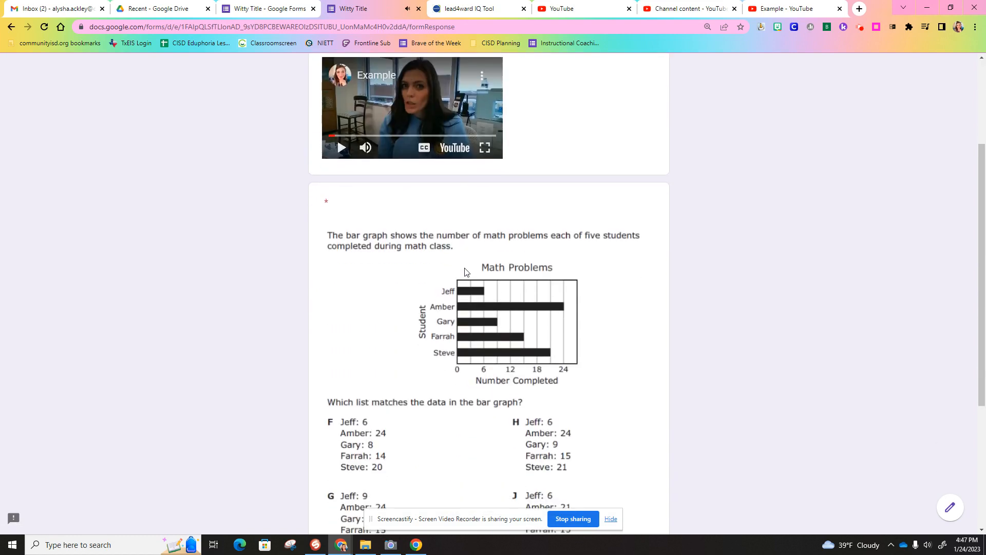
pyautogui.scroll(-4, 427, 239)
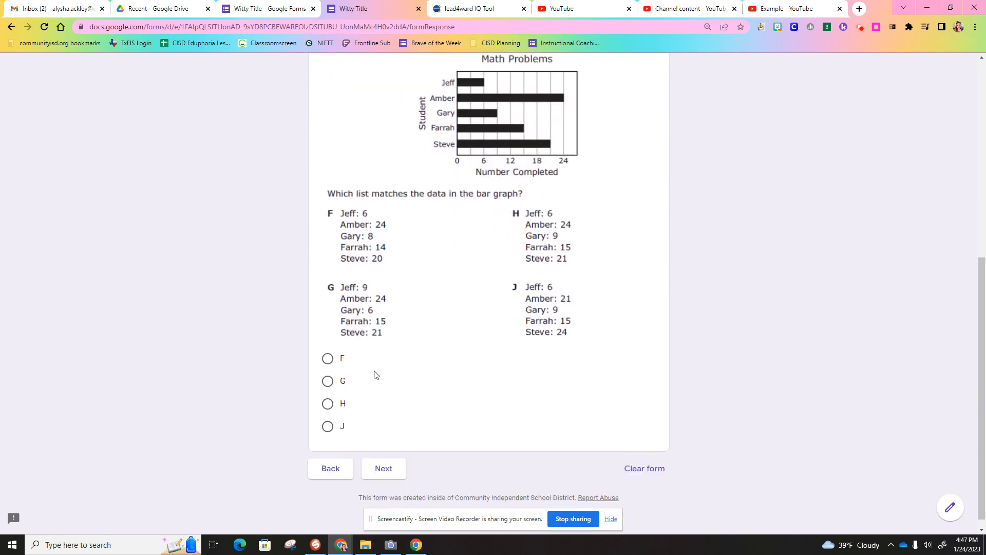
pyautogui.click(329, 406)
pyautogui.click(331, 469)
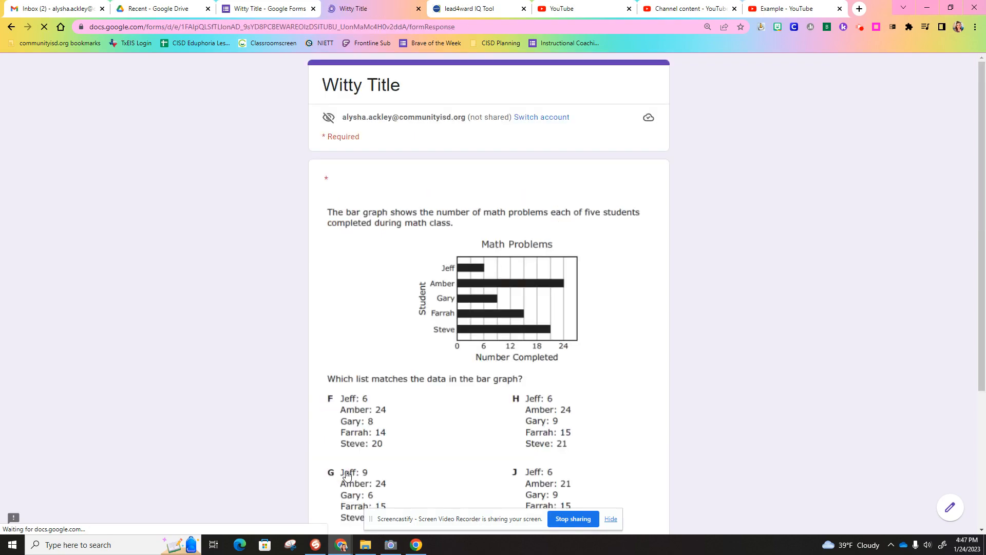
# Test the correct response by changing the first question's answer to H and continuing to the following section
pyautogui.scroll(-4, 347, 388)
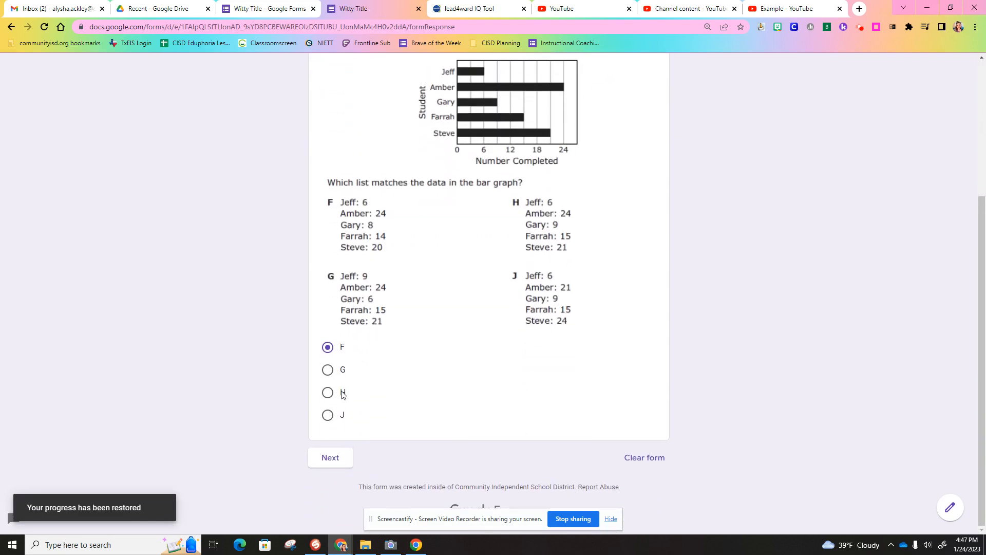
pyautogui.click(329, 394)
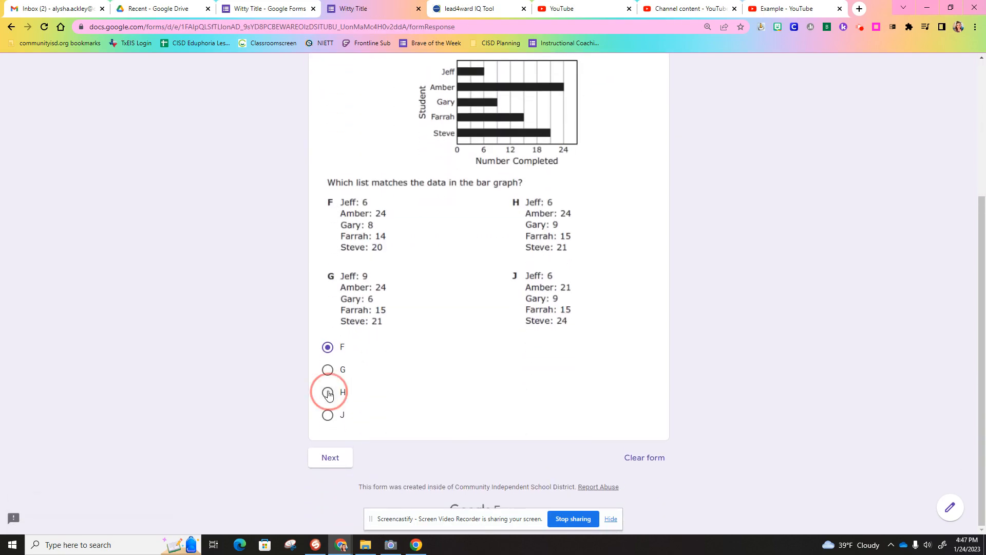
pyautogui.click(337, 460)
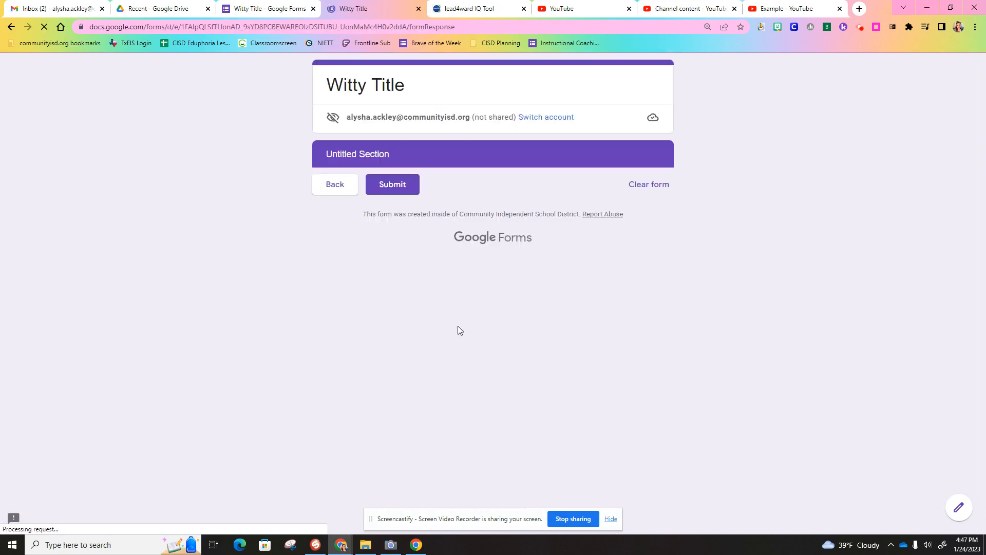